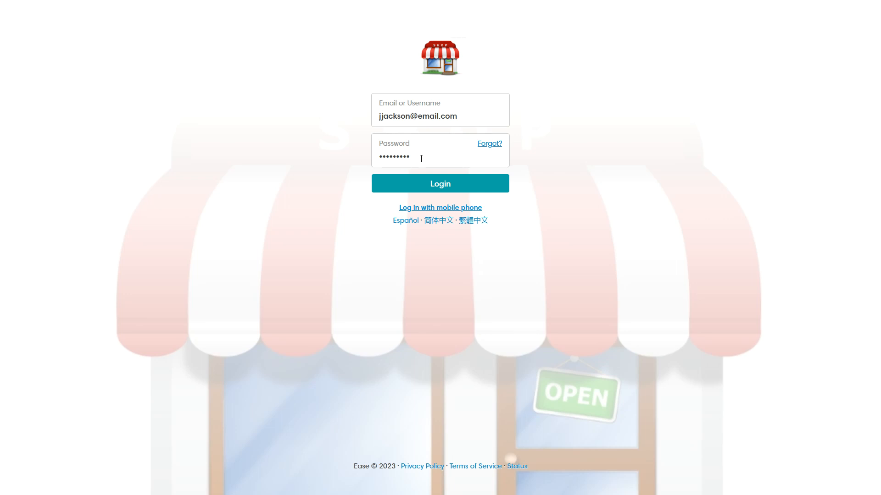
# Open the Forgot password page from the login form, then go back to the login form.
pyautogui.tripleClick(464, 117)
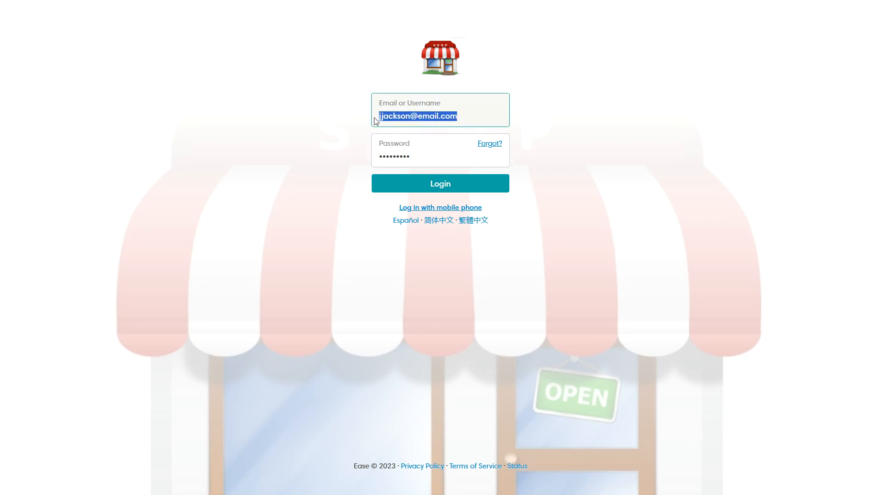
pyautogui.click(492, 147)
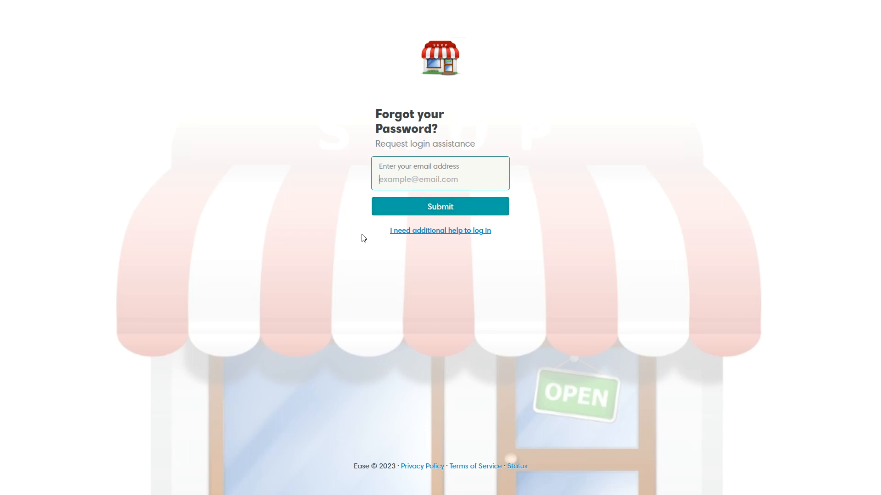
pyautogui.rightClick(335, 66)
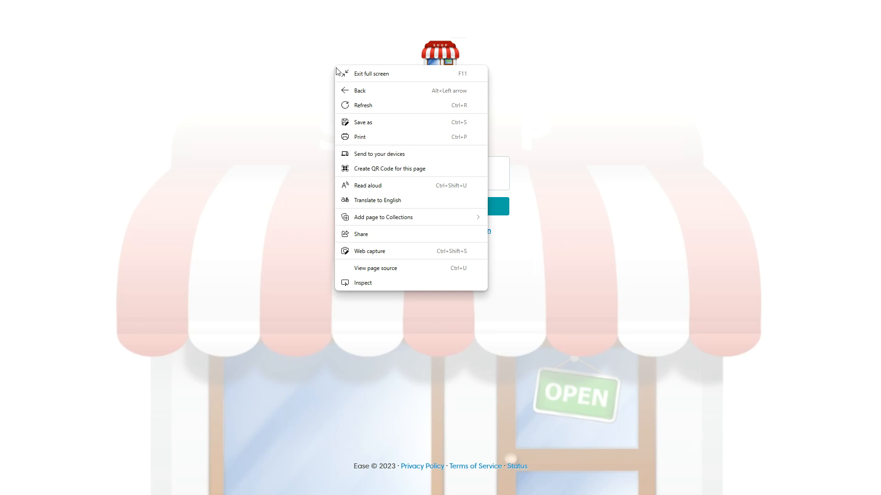
pyautogui.click(369, 93)
# Log in with the employee's email address and password to reach the Dashboard.
pyautogui.click(415, 119)
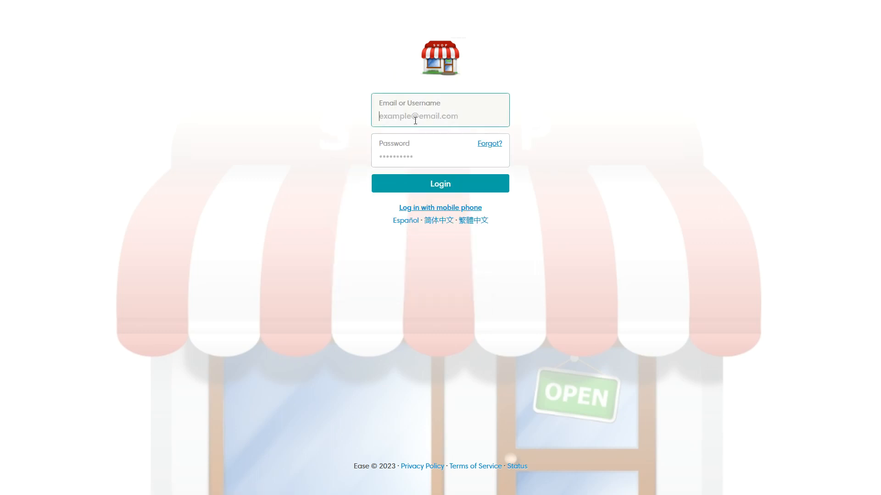
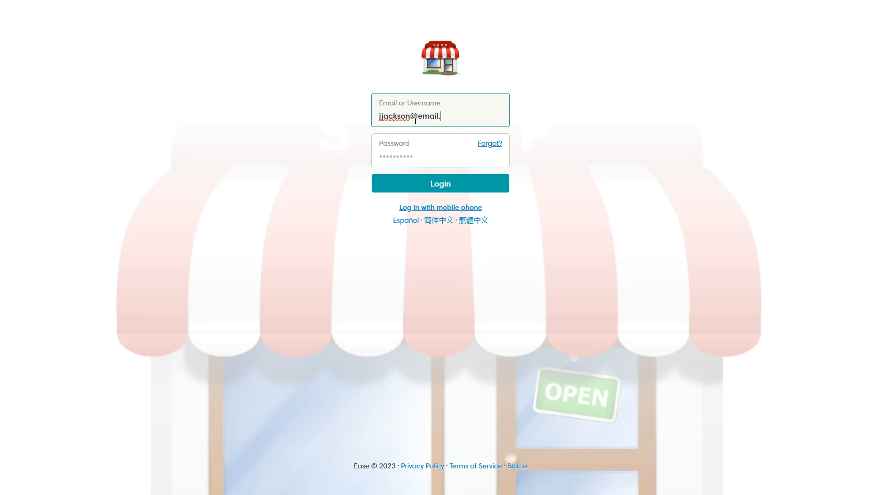
pyautogui.press('Tab')
pyautogui.write('•••')
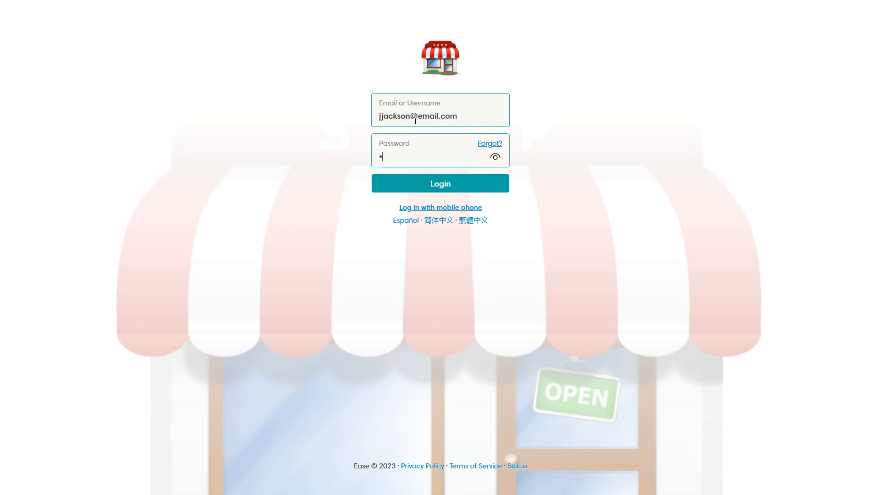
pyautogui.write('••••••')
pyautogui.click(448, 186)
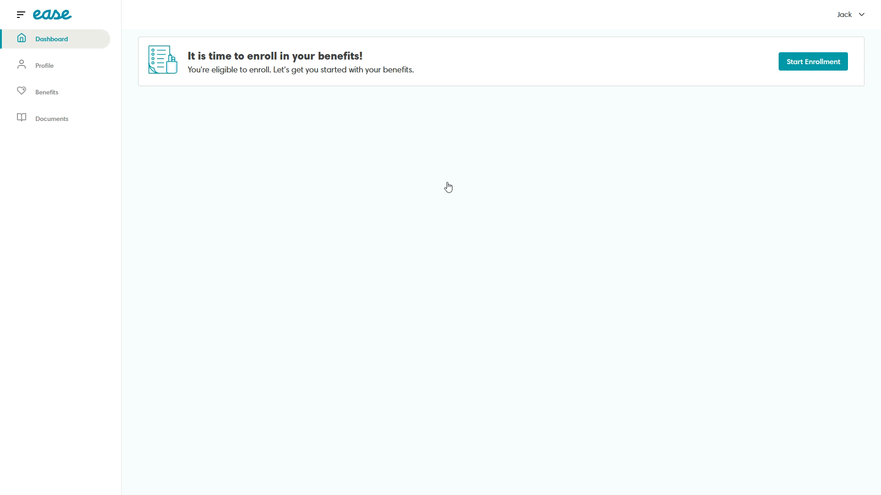
# Start enrollment from the Dashboard and begin from the Benefits Enrollment intro page.
pyautogui.click(811, 65)
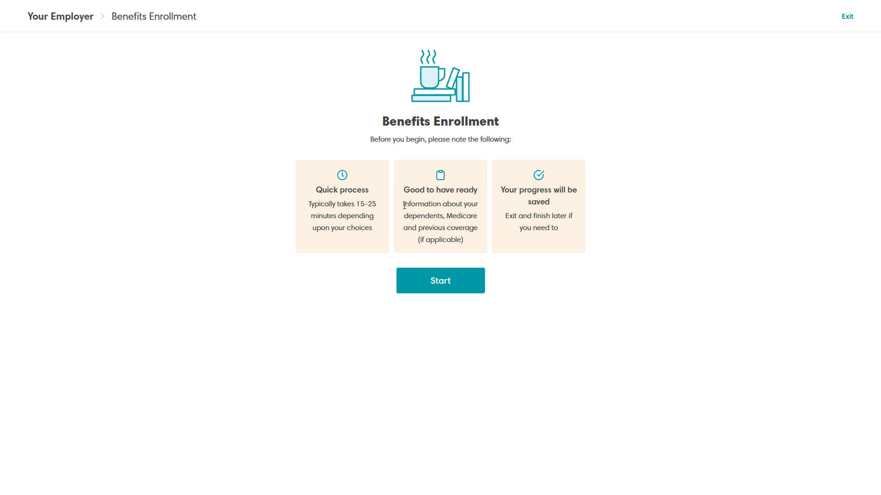
pyautogui.moveTo(403, 204); pyautogui.dragTo(445, 219)
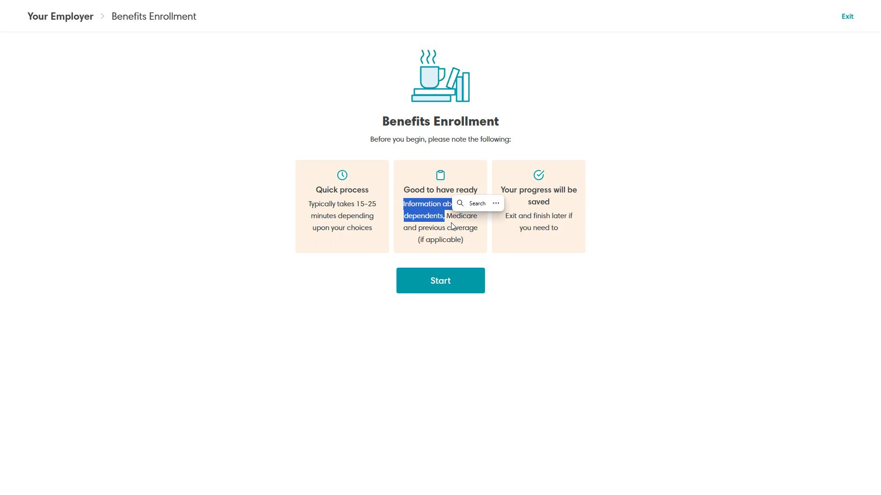
pyautogui.click(478, 222)
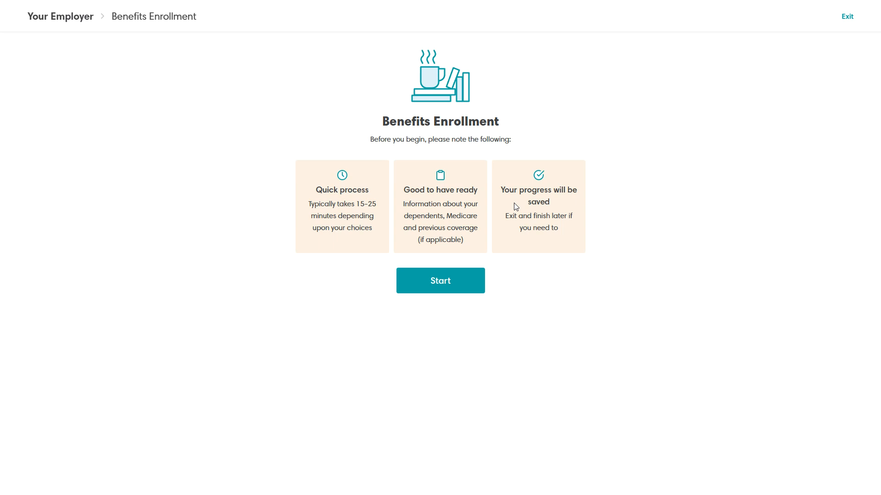
pyautogui.click(440, 286)
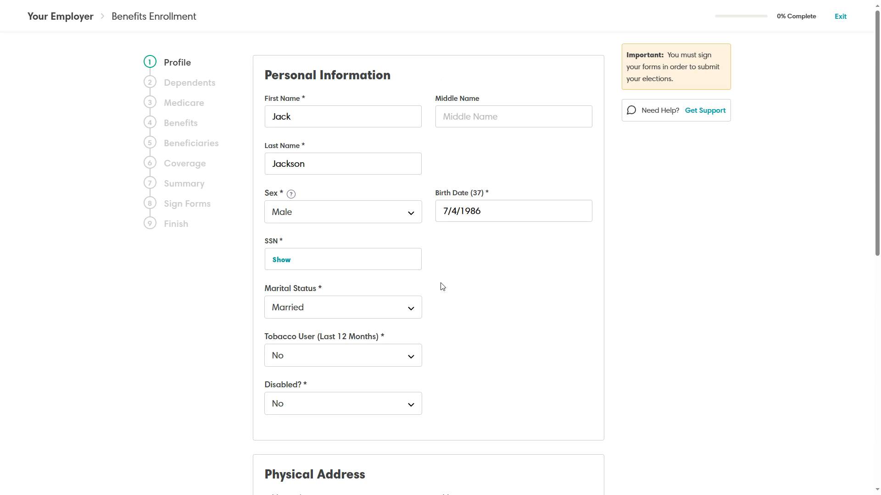
pyautogui.click(306, 112)
pyautogui.click(426, 144)
pyautogui.click(304, 166)
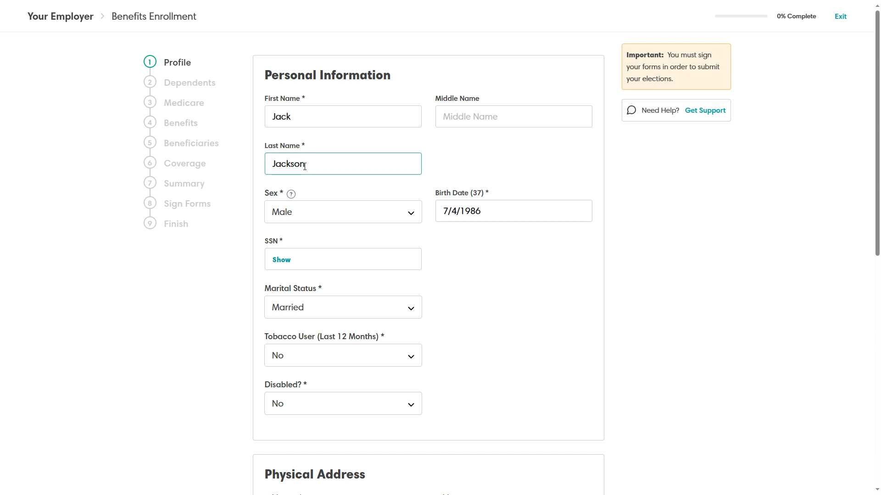
pyautogui.click(482, 212)
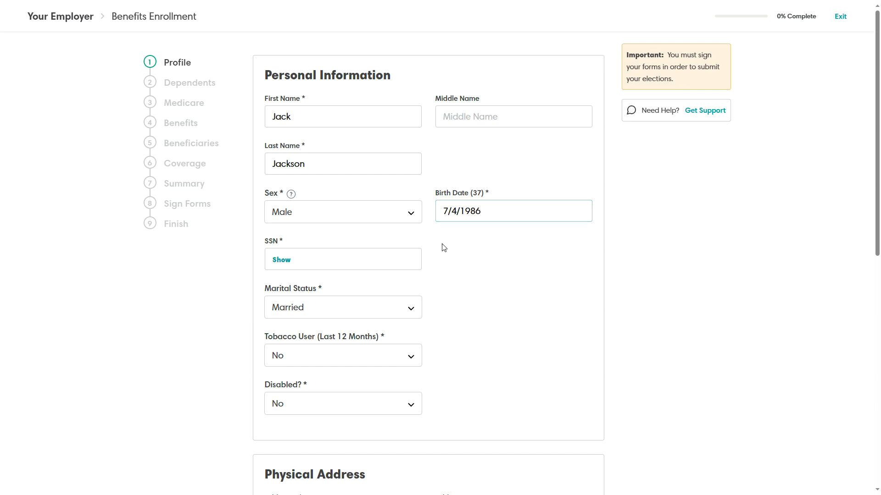
pyautogui.scroll(-2, 326, 235)
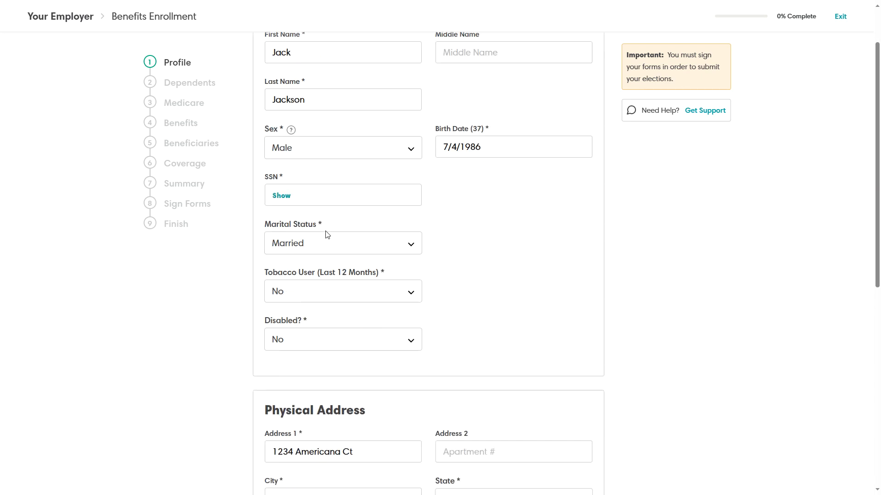
pyautogui.click(283, 189)
pyautogui.moveTo(330, 185); pyautogui.dragTo(271, 185)
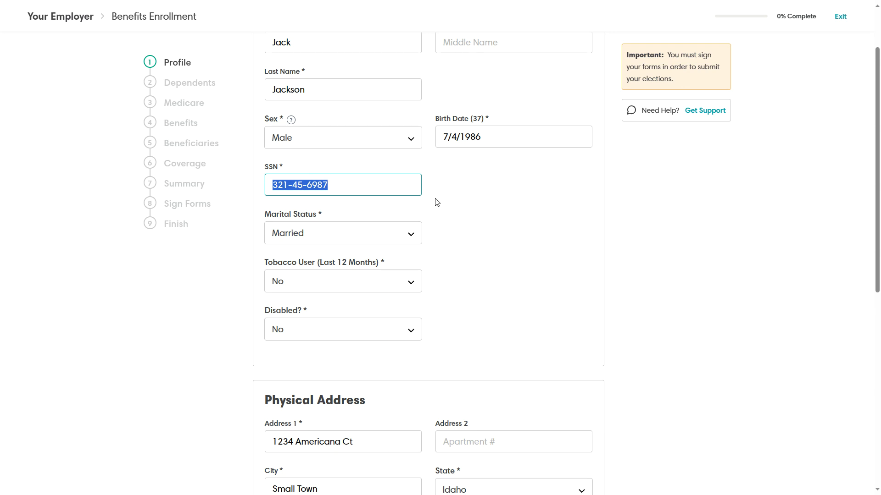
pyautogui.click(356, 210)
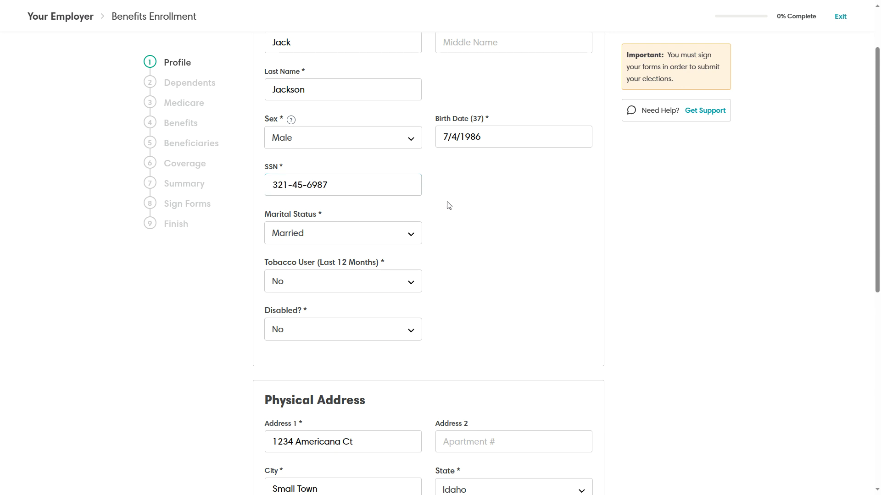
pyautogui.scroll(-2, 448, 205)
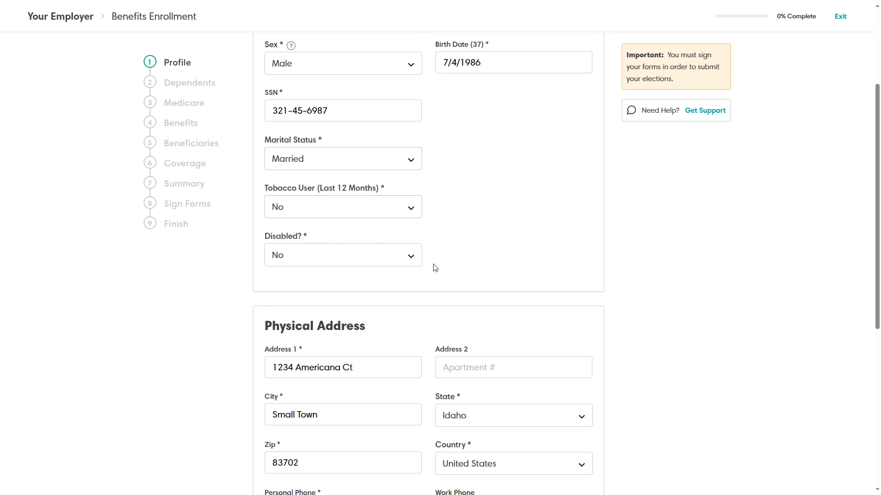
pyautogui.scroll(-5, 472, 230)
pyautogui.click(294, 141)
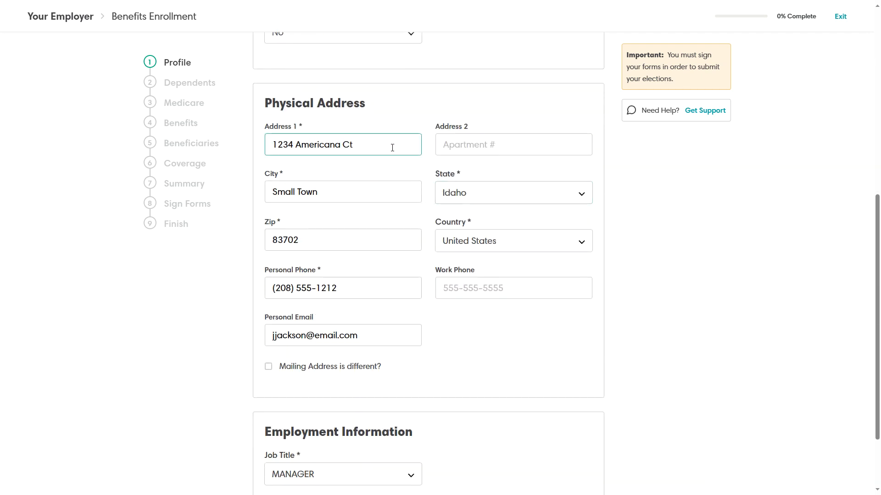
pyautogui.click(430, 177)
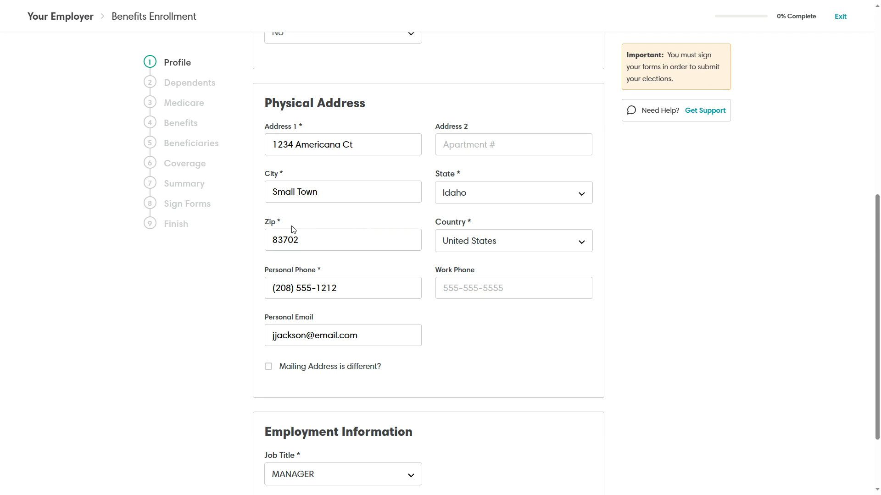
pyautogui.moveTo(279, 222); pyautogui.dragTo(298, 227)
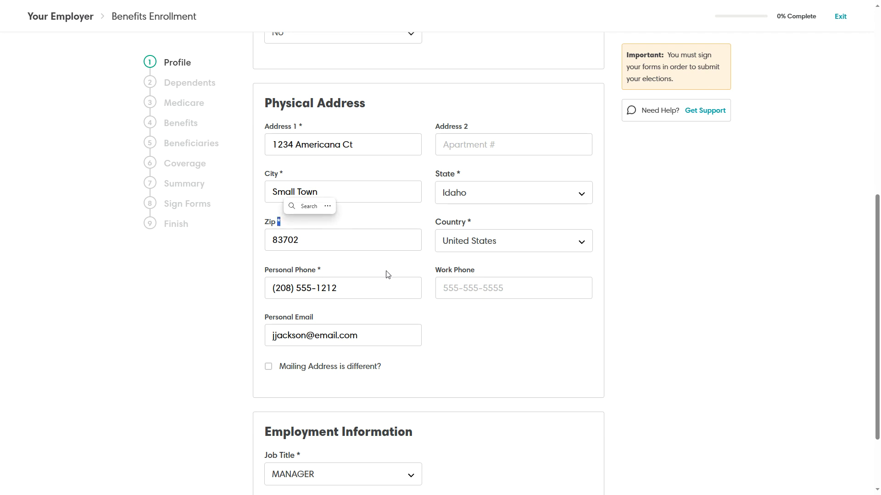
pyautogui.scroll(-2, 408, 268)
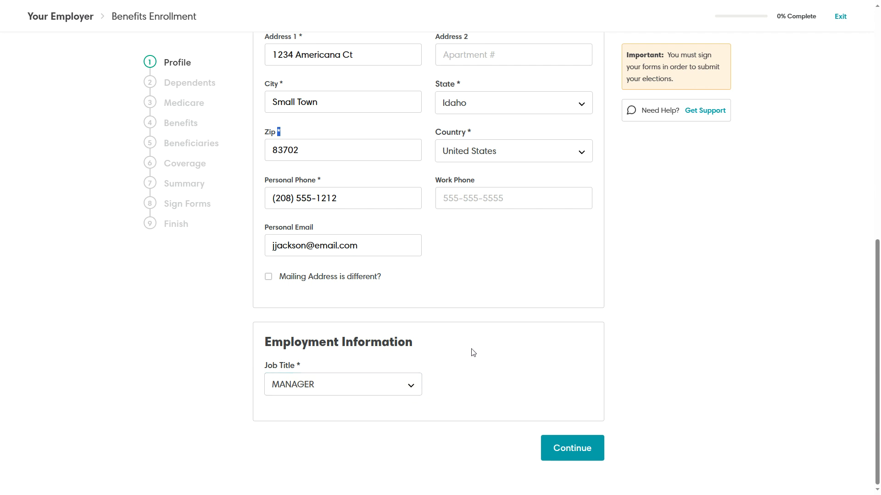
pyautogui.scroll(10, 475, 360)
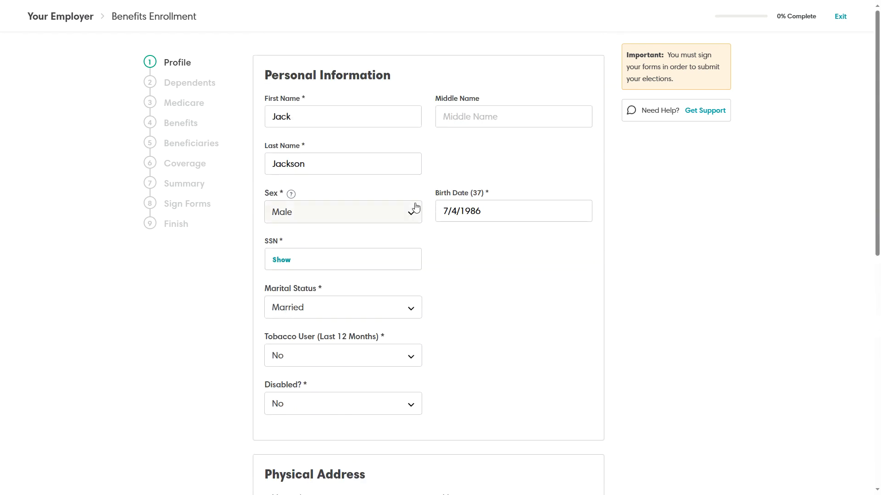
pyautogui.scroll(-10, 472, 367)
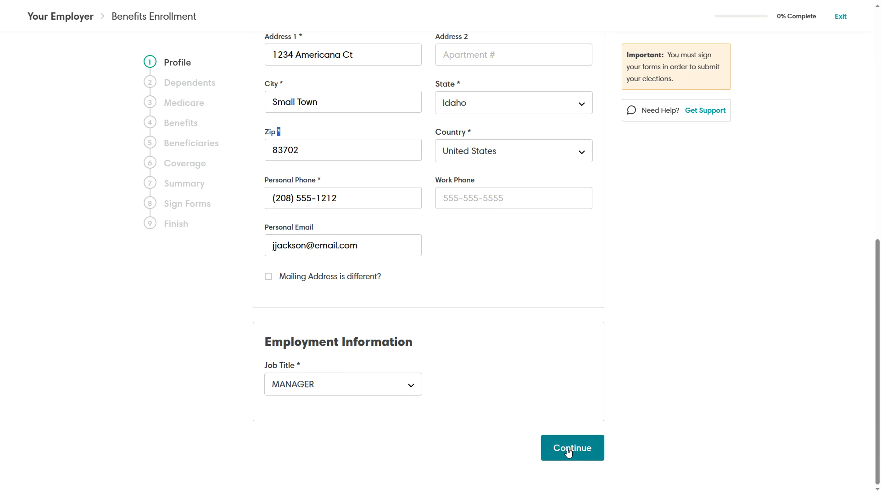
# Continue from the Profile form to the Dependents step.
pyautogui.click(568, 449)
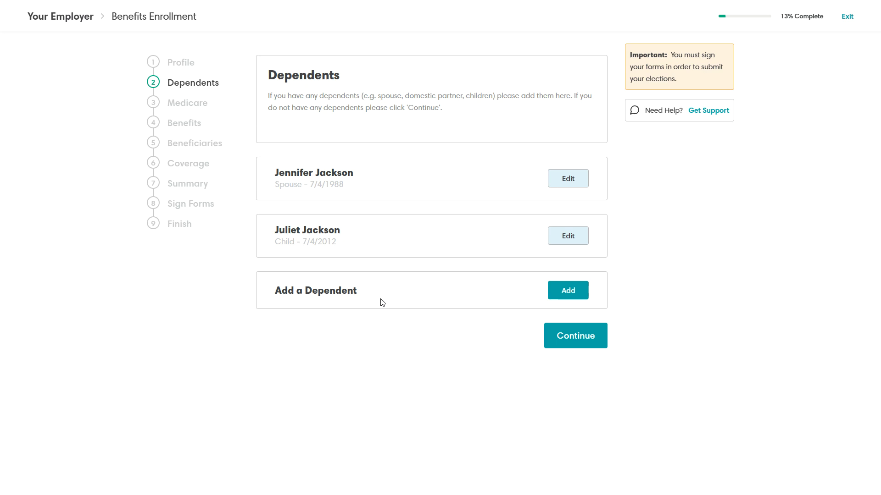
# Open the Add Dependent form and type, then delete, a placeholder 00000000 SSN.
pyautogui.click(564, 293)
pyautogui.click(444, 117)
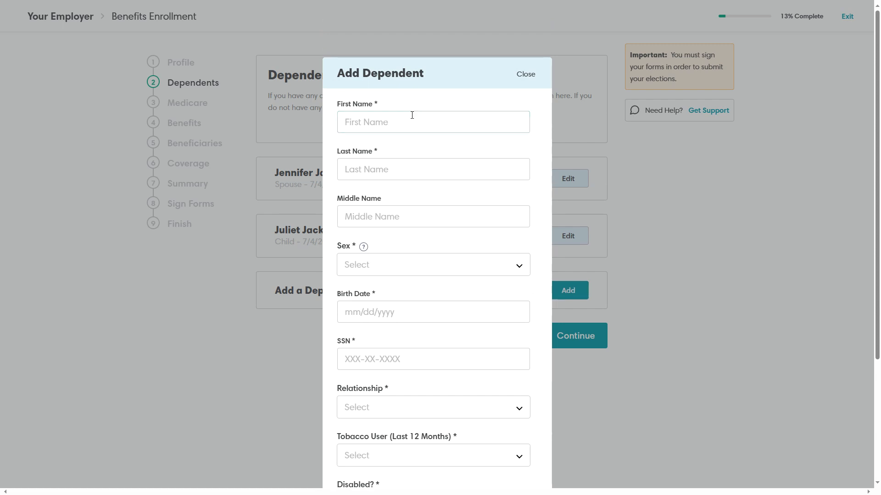
pyautogui.scroll(-3, 413, 108)
pyautogui.scroll(3, 434, 92)
pyautogui.doubleClick(374, 105)
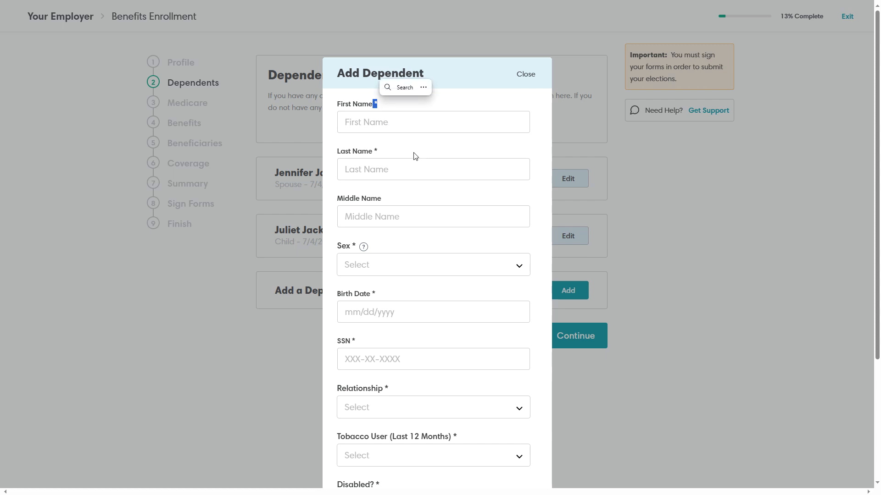
pyautogui.scroll(-3, 435, 193)
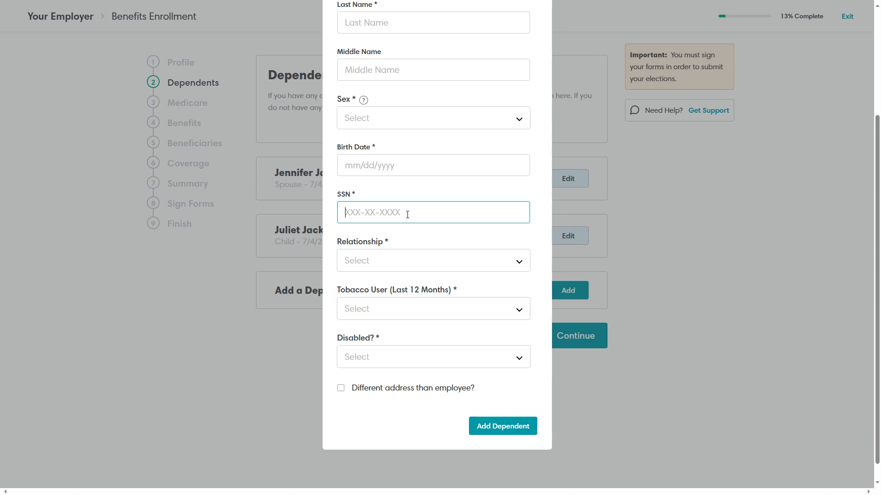
pyautogui.write('00000000')
pyautogui.moveTo(400, 205); pyautogui.dragTo(334, 215)
pyautogui.press('BackSpace')
# Open and dismiss the Relationship, Tobacco and Disabled dropdowns without choosing anything.
pyautogui.click(387, 261)
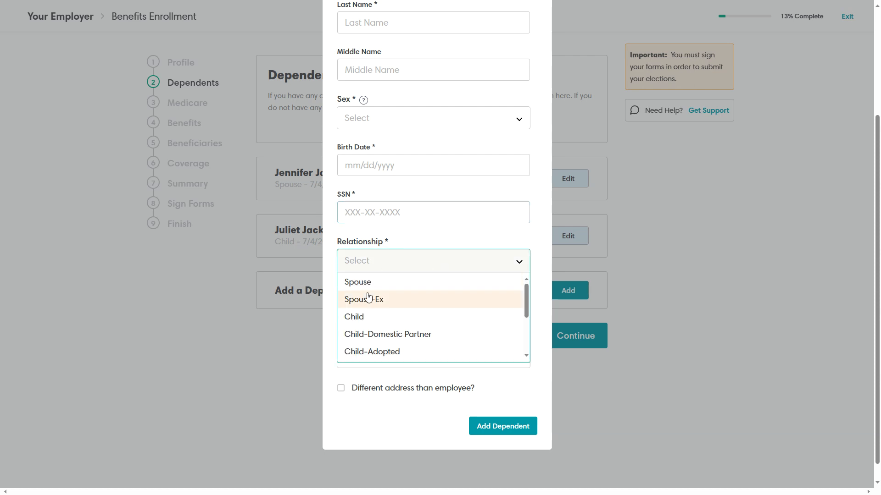
pyautogui.click(553, 261)
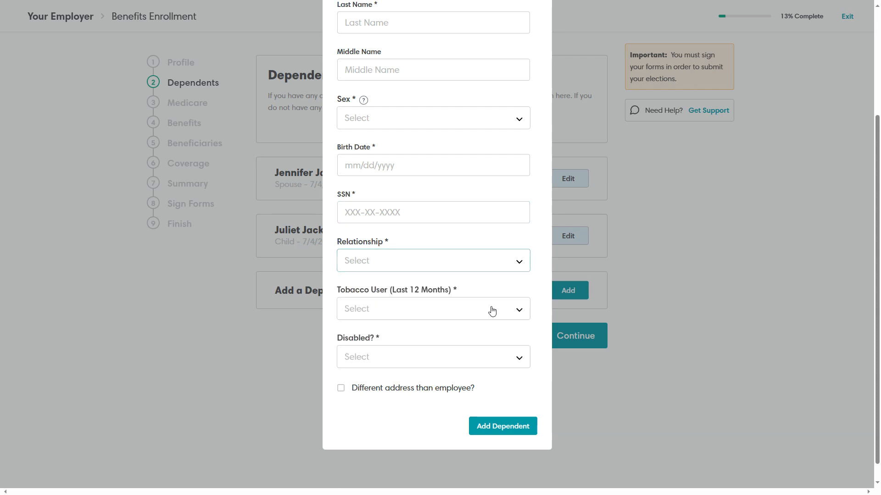
pyautogui.click(388, 313)
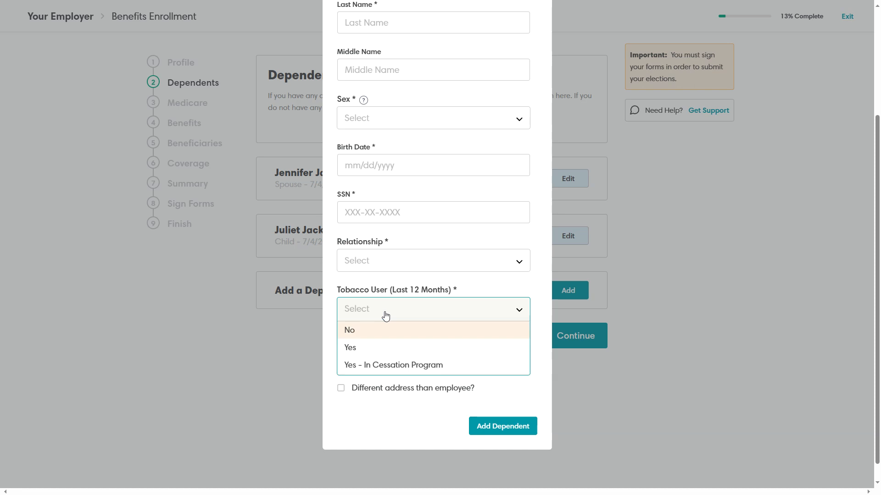
pyautogui.click(531, 288)
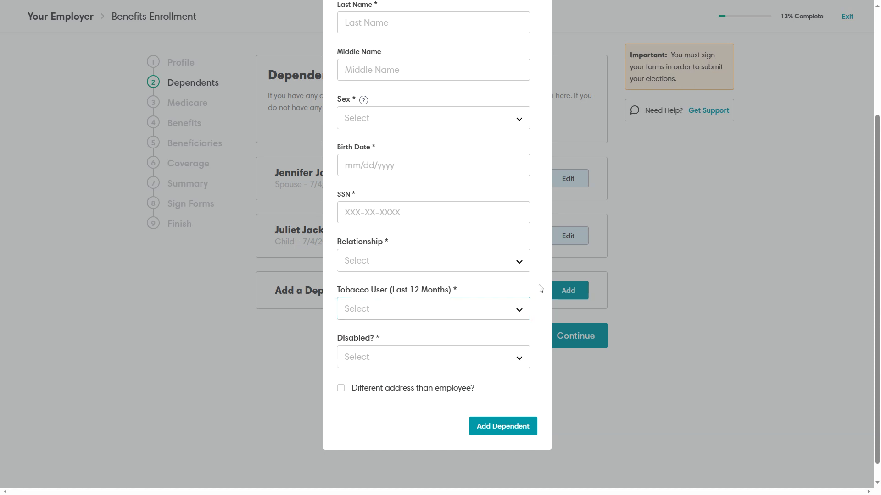
pyautogui.click(380, 363)
pyautogui.click(406, 339)
# Check then uncheck 'Different address than employee?' and close the form unsaved.
pyautogui.click(341, 390)
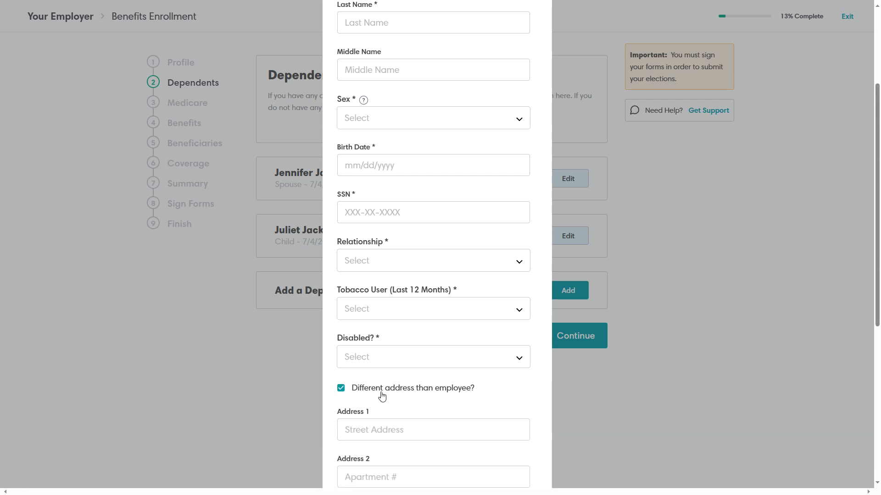
pyautogui.scroll(-5, 428, 402)
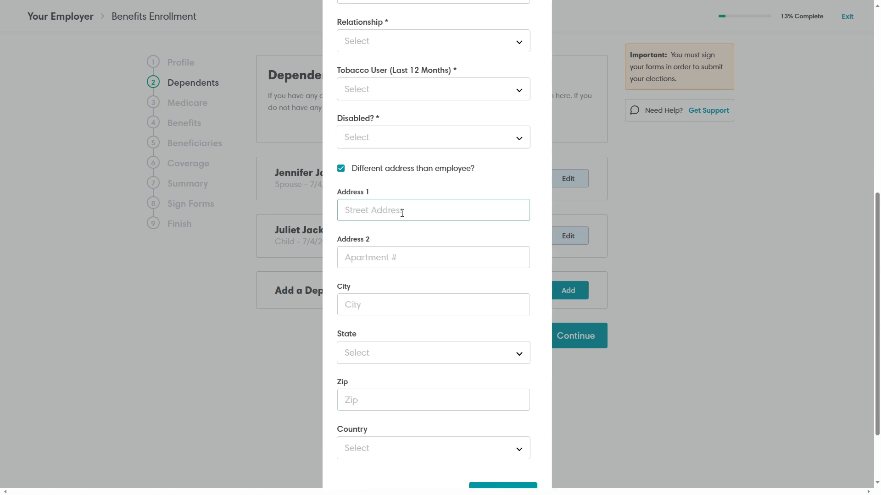
pyautogui.scroll(-2, 440, 332)
pyautogui.scroll(3, 427, 404)
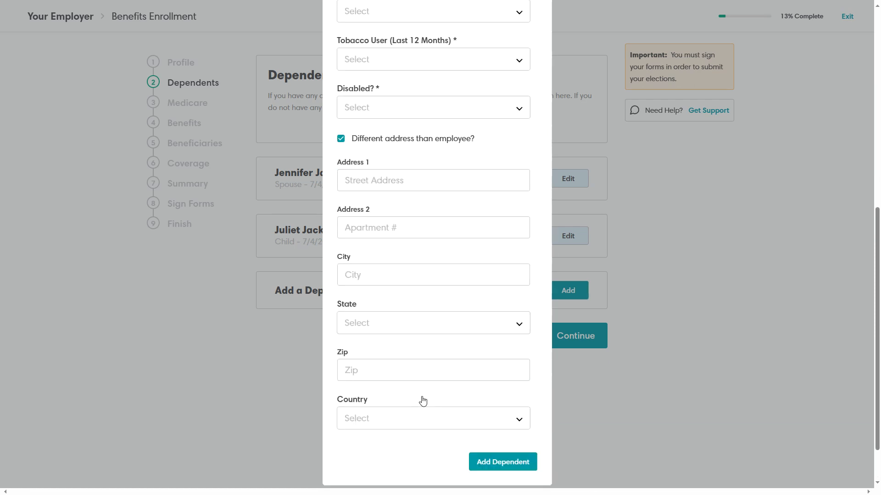
pyautogui.click(340, 232)
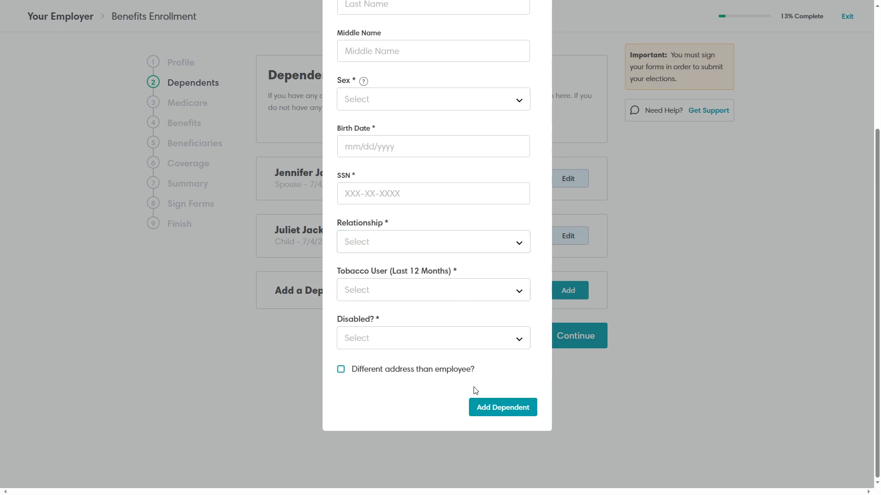
pyautogui.scroll(4, 491, 359)
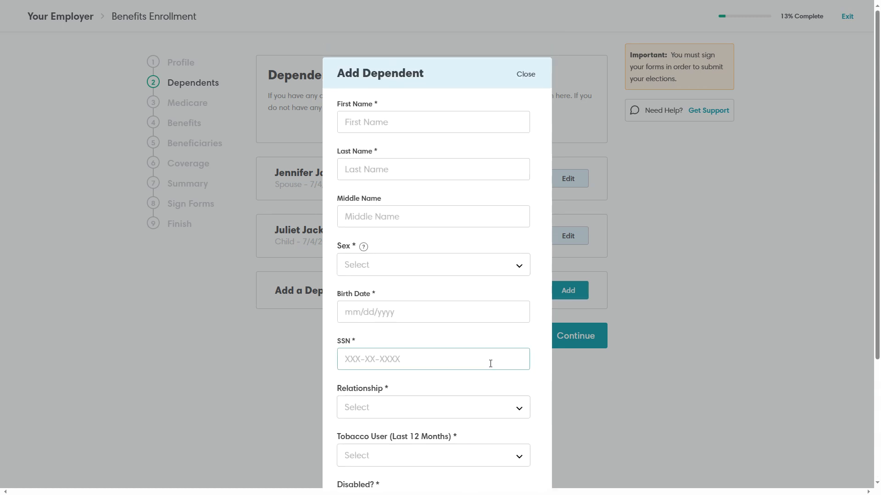
pyautogui.click(526, 75)
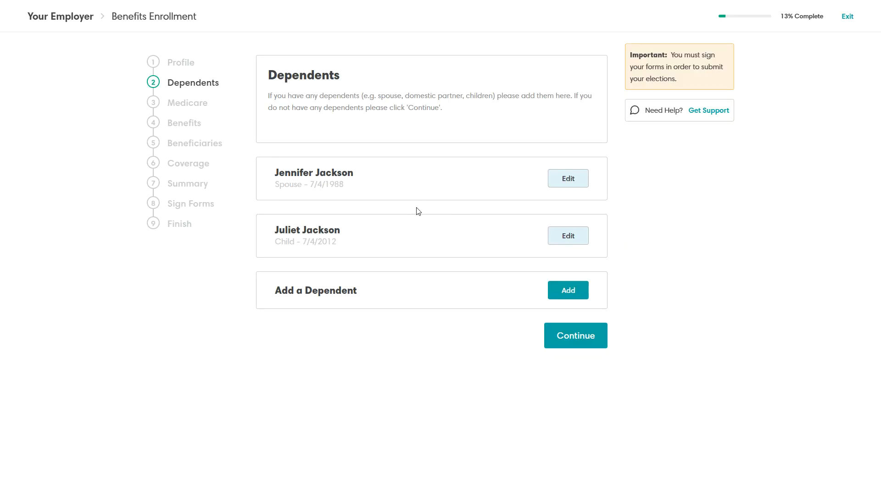
# Continue from Dependents to the Medicare step.
pyautogui.click(587, 344)
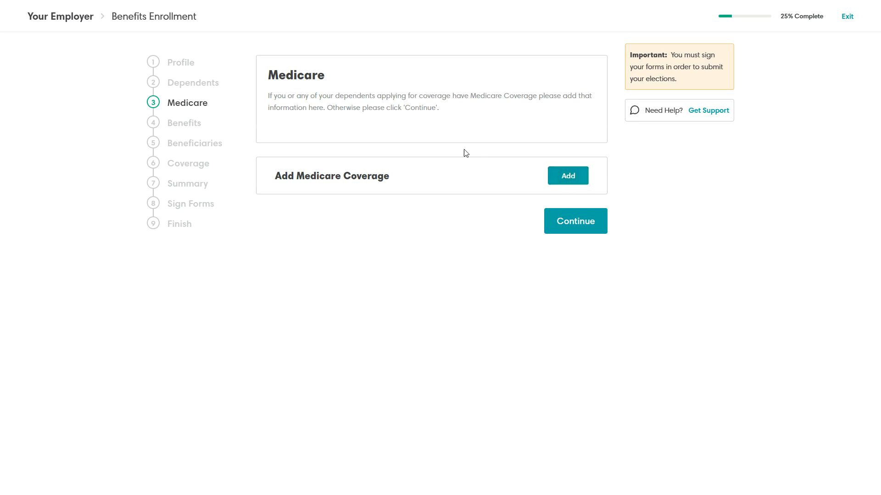
# Skip Medicare and set the employee's medical coverage to Waived.
pyautogui.click(575, 229)
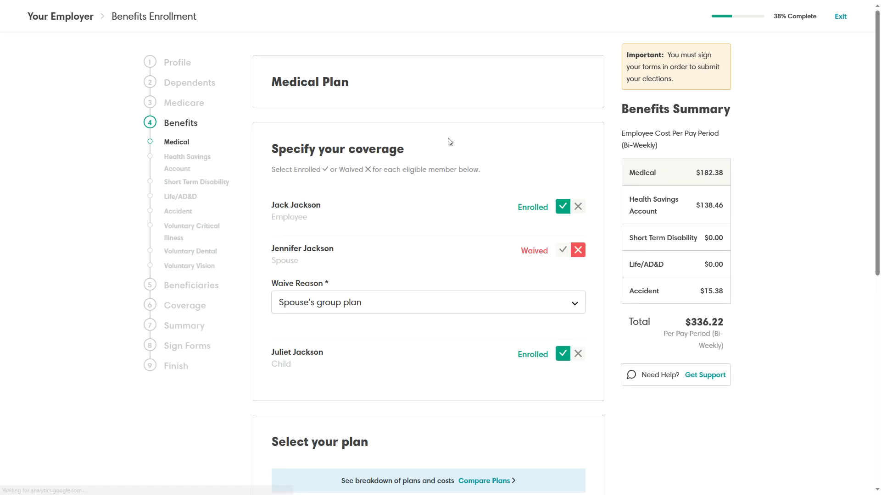
pyautogui.click(577, 206)
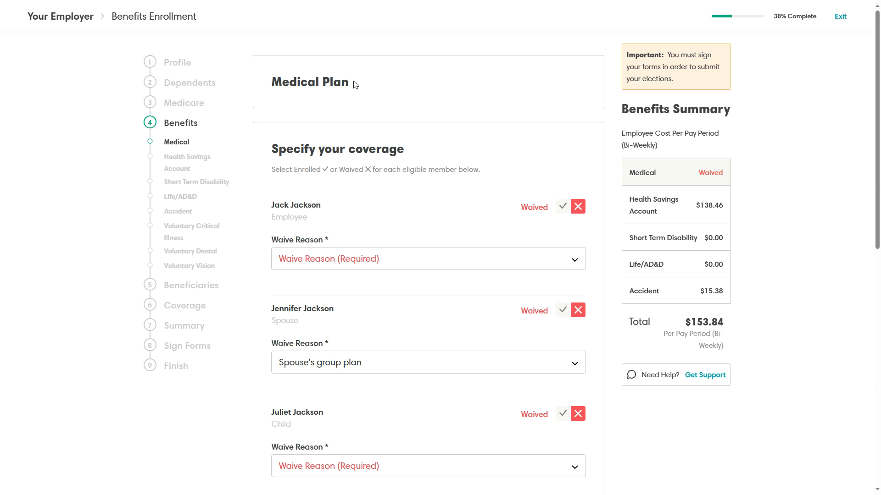
pyautogui.moveTo(356, 85); pyautogui.dragTo(269, 85)
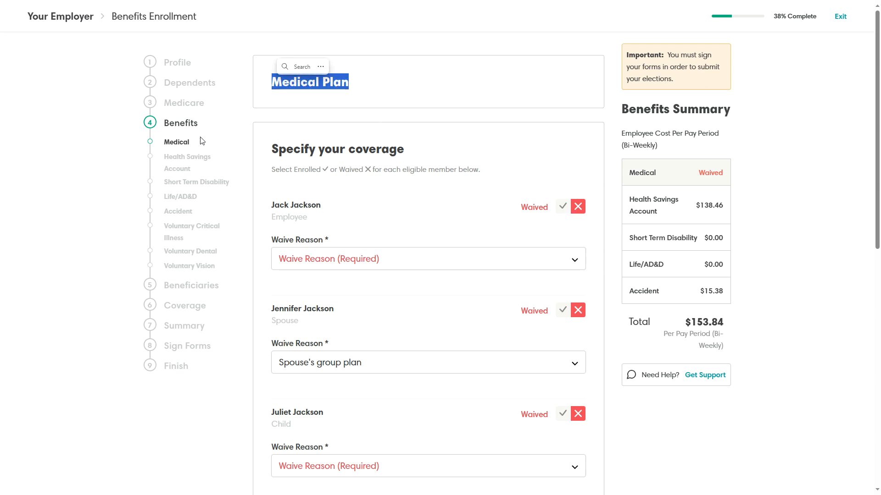
pyautogui.click(437, 141)
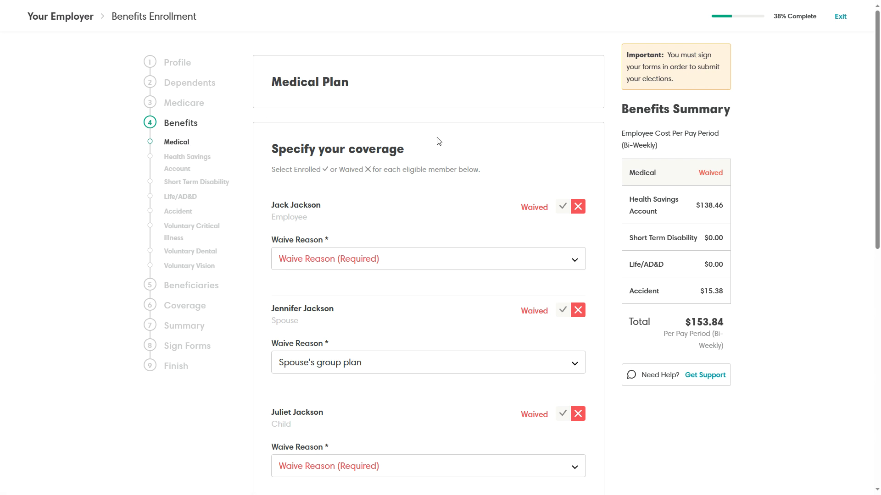
pyautogui.scroll(-2, 439, 139)
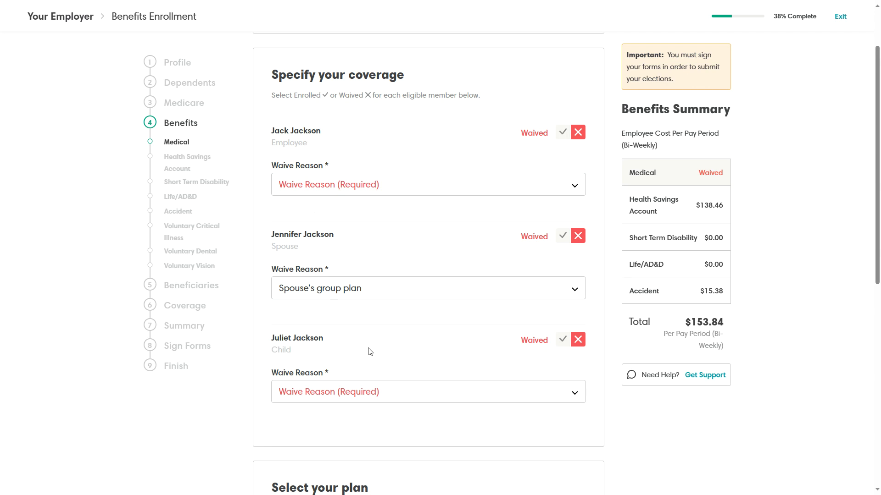
pyautogui.scroll(-8, 420, 327)
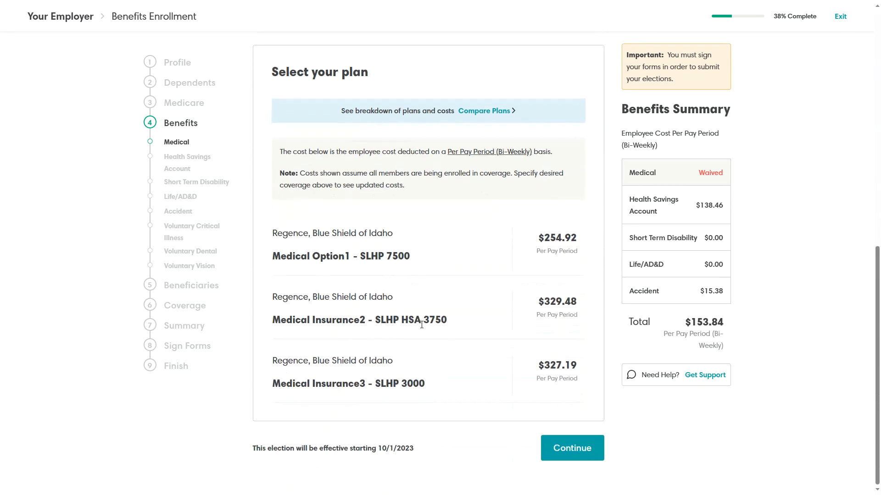
pyautogui.scroll(8, 492, 388)
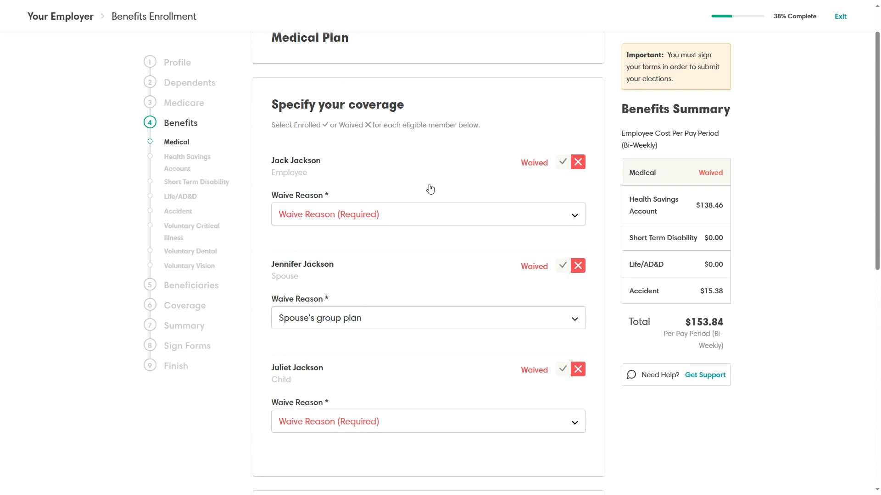
# Re-enroll the employee and enroll the child in medical coverage.
pyautogui.click(563, 163)
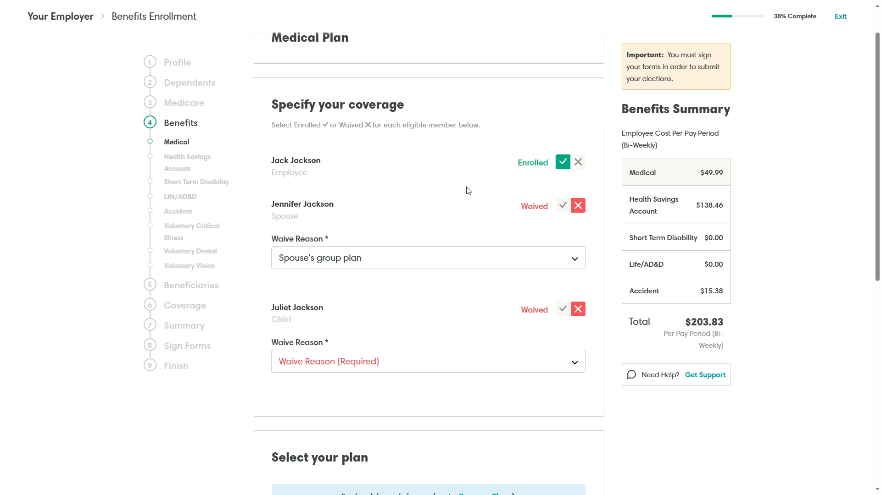
pyautogui.scroll(-3, 472, 197)
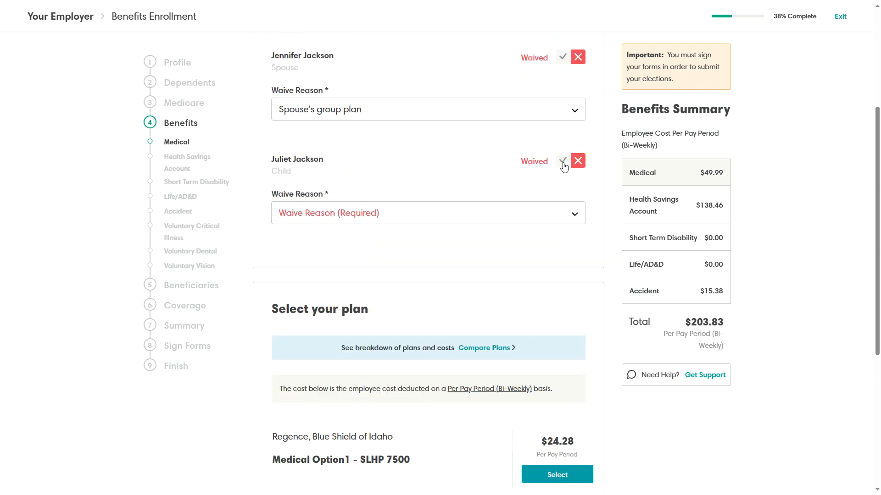
pyautogui.click(563, 160)
pyautogui.scroll(4, 410, 202)
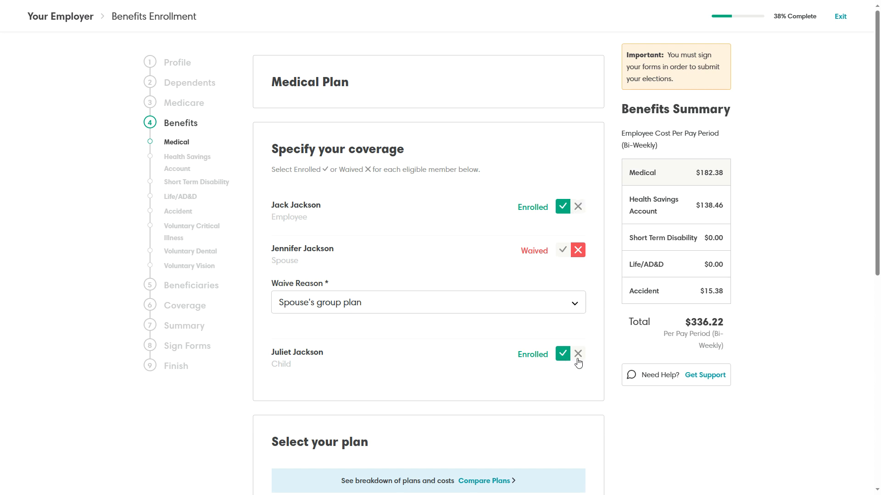
pyautogui.scroll(-8, 447, 216)
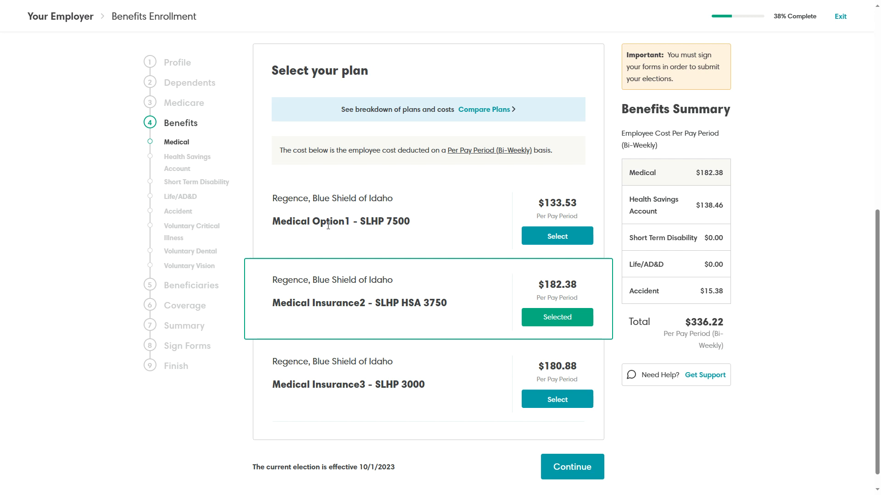
# Select Medical Option1 - SLHP 7500 and review the Compare Plans view.
pyautogui.click(553, 236)
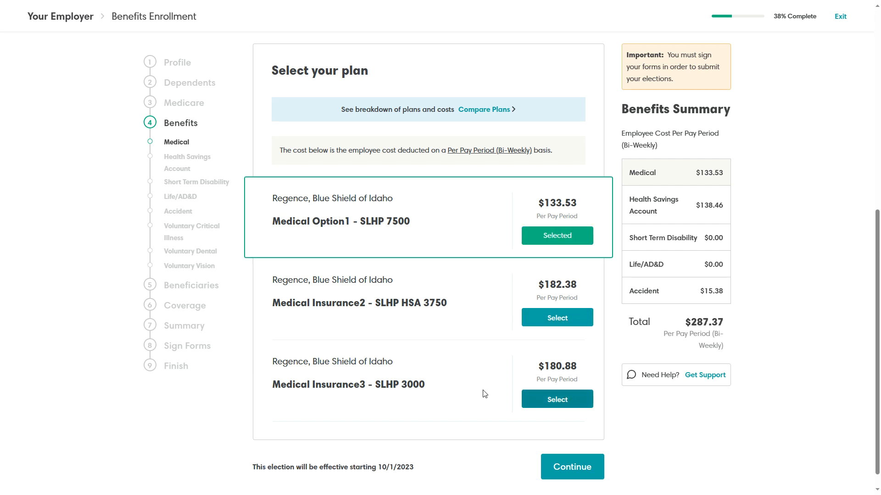
pyautogui.scroll(2, 473, 365)
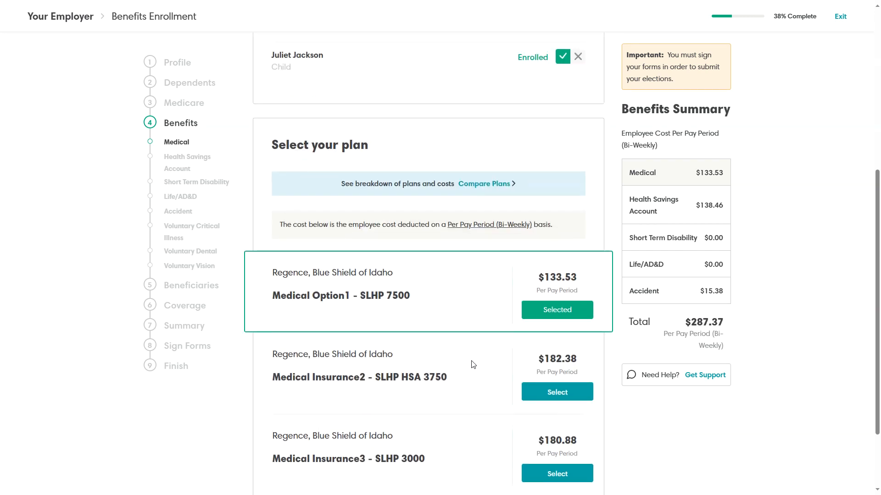
pyautogui.click(484, 184)
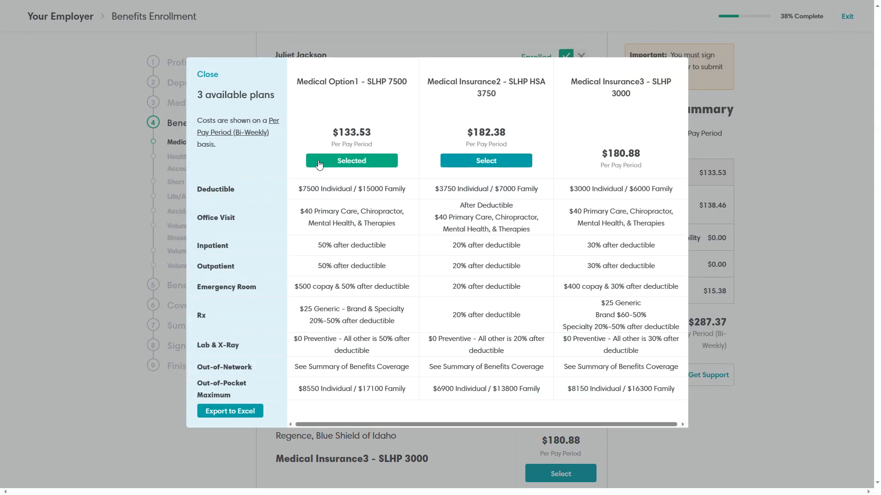
pyautogui.moveTo(304, 188); pyautogui.dragTo(405, 391)
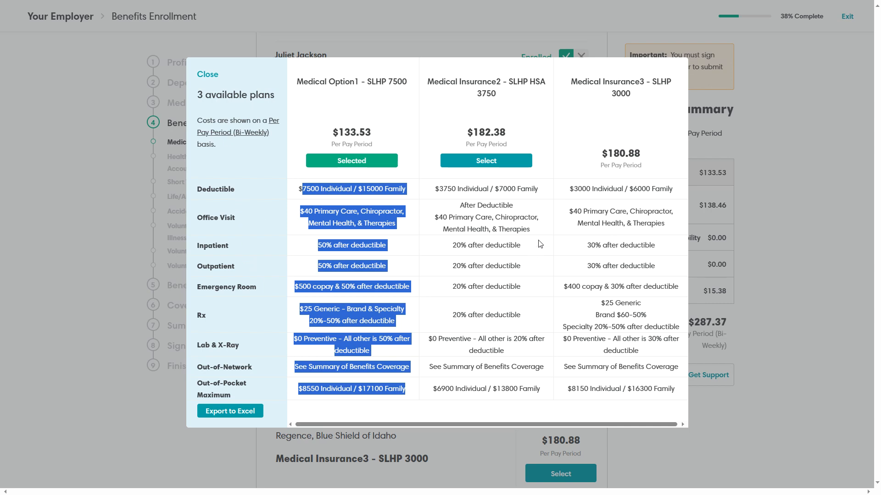
pyautogui.click(211, 75)
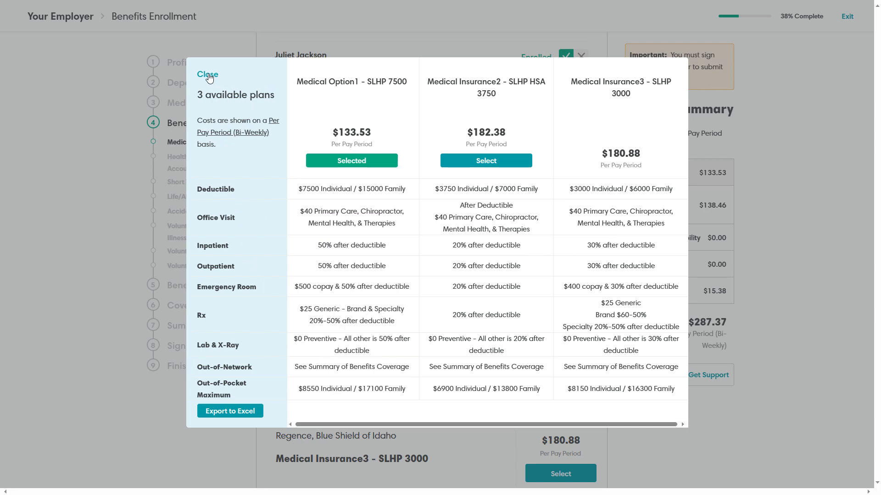
# Switch to Medical Insurance2 - SLHP HSA 3750 and save the medical election.
pyautogui.scroll(-2, 482, 214)
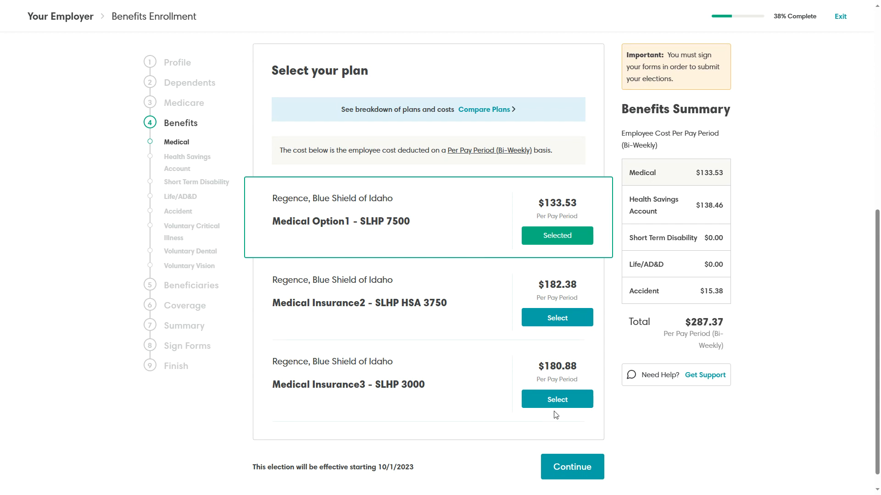
pyautogui.click(540, 322)
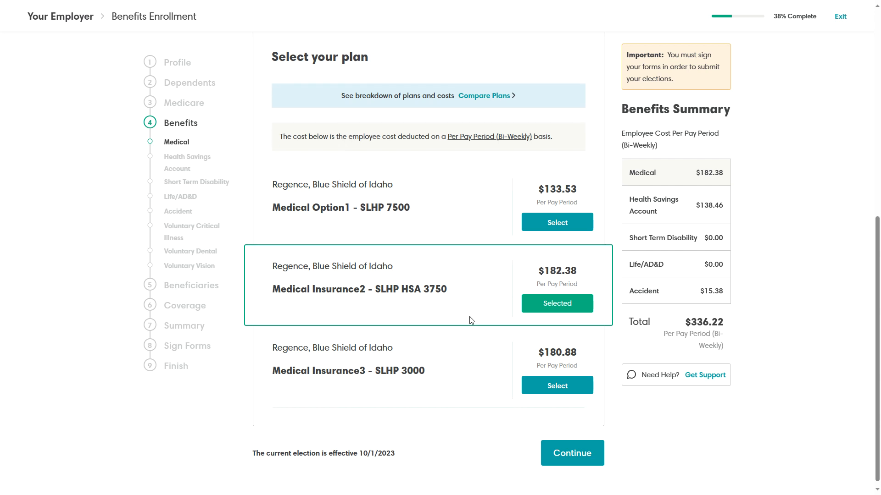
pyautogui.scroll(5, 472, 321)
pyautogui.scroll(-5, 471, 319)
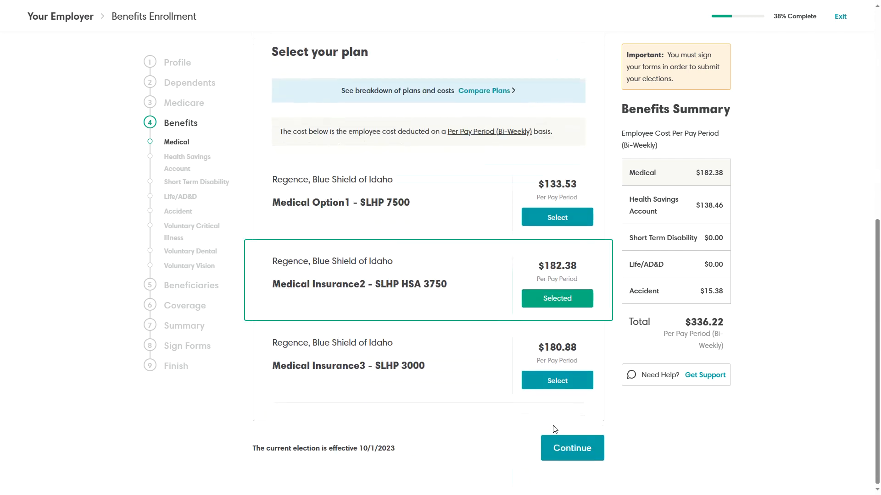
pyautogui.click(572, 449)
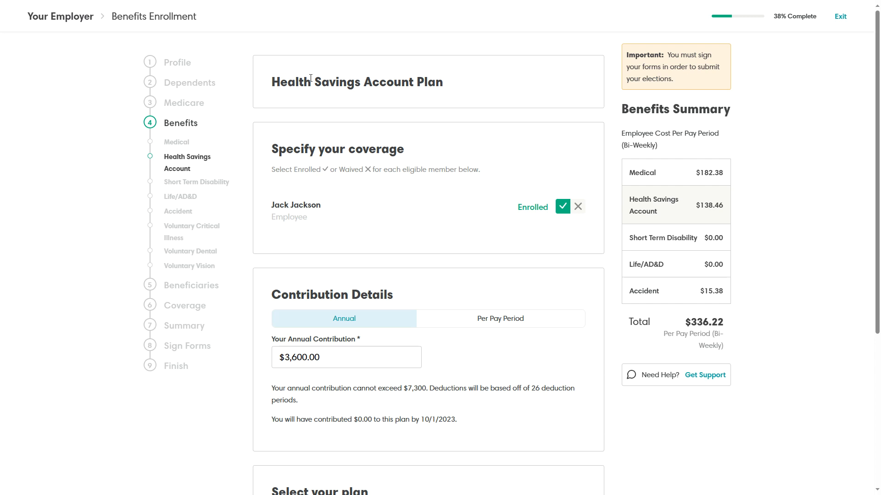
# Change the HSA contribution to $100.00 per pay period instead of 138.46.
pyautogui.moveTo(280, 82); pyautogui.dragTo(418, 82)
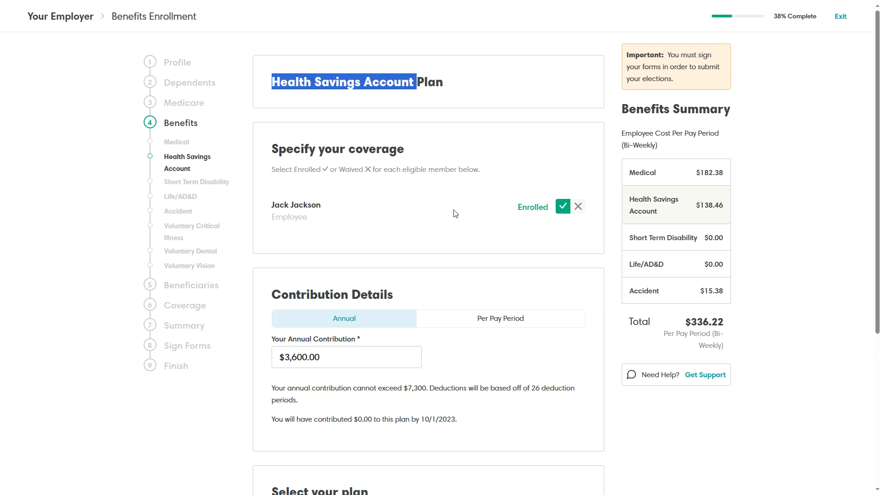
pyautogui.click(414, 204)
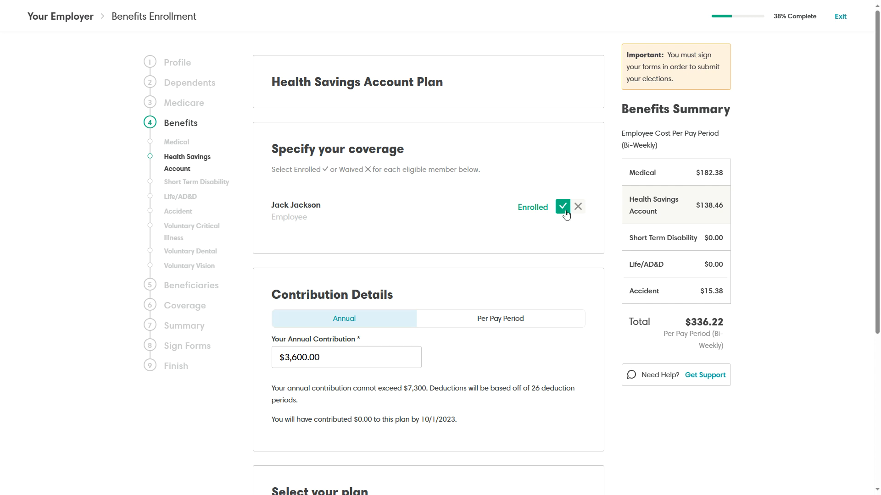
pyautogui.scroll(-3, 408, 244)
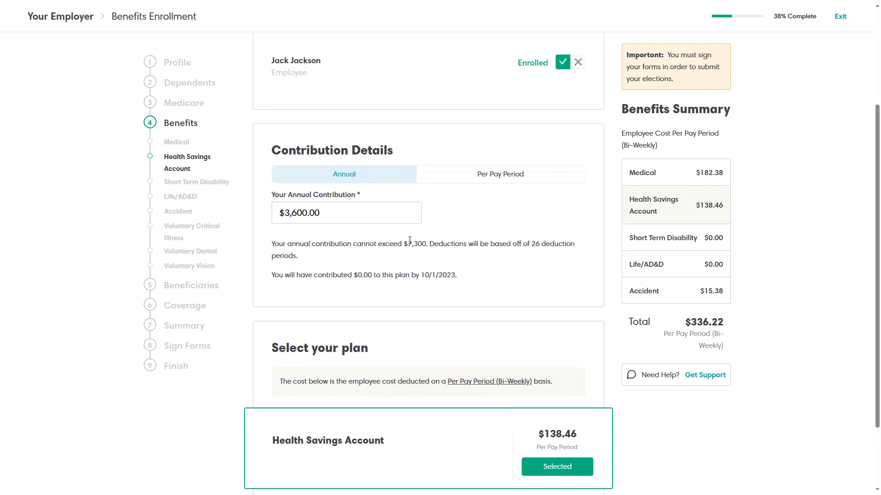
pyautogui.click(324, 210)
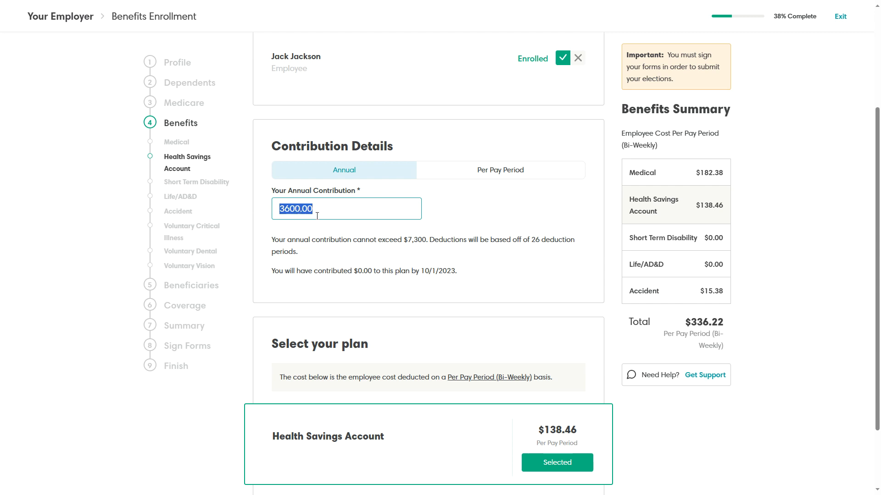
pyautogui.click(492, 174)
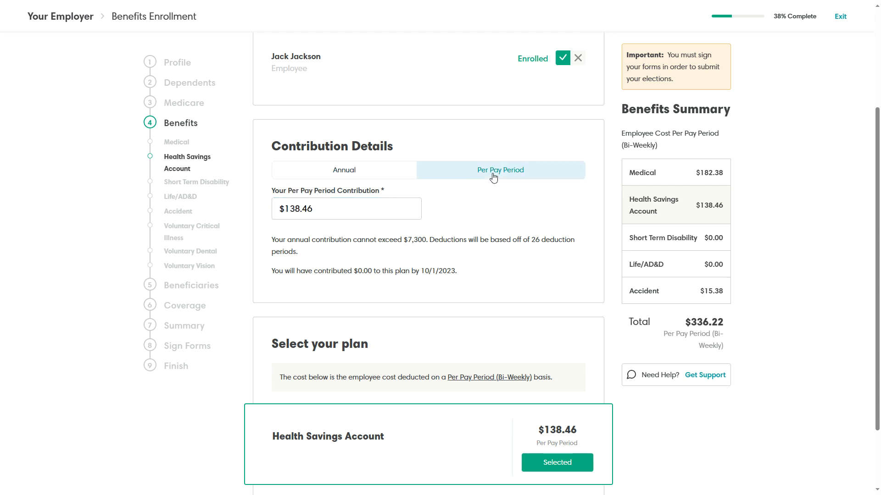
pyautogui.click(357, 213)
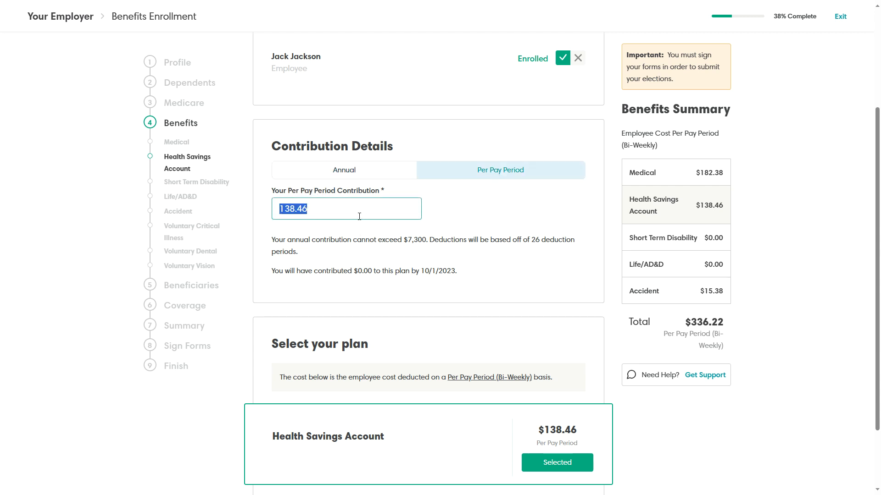
pyautogui.write('100')
pyautogui.click(469, 215)
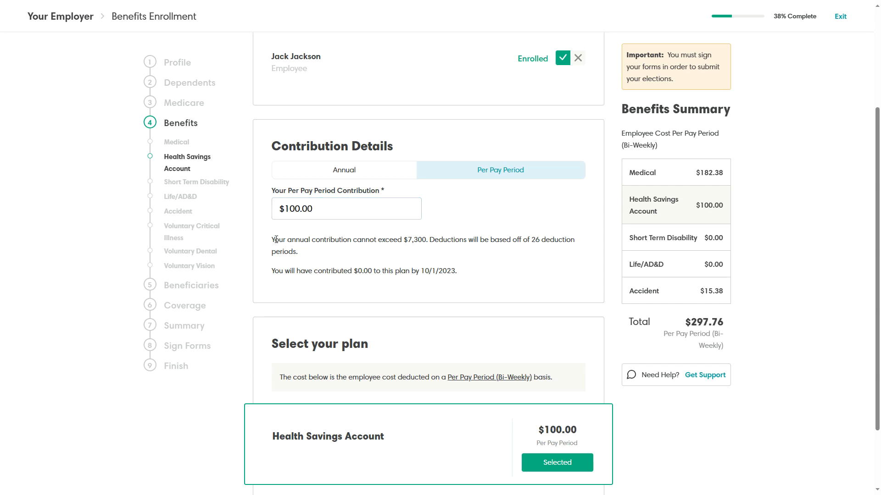
# Check the $7,300 annual limit and $100.00 HSA cost, then save the election.
pyautogui.moveTo(274, 239); pyautogui.dragTo(429, 249)
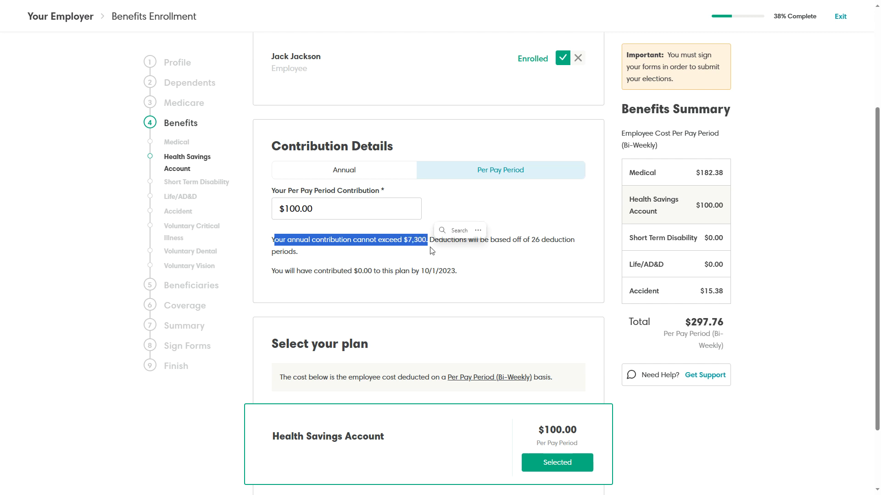
pyautogui.click(478, 269)
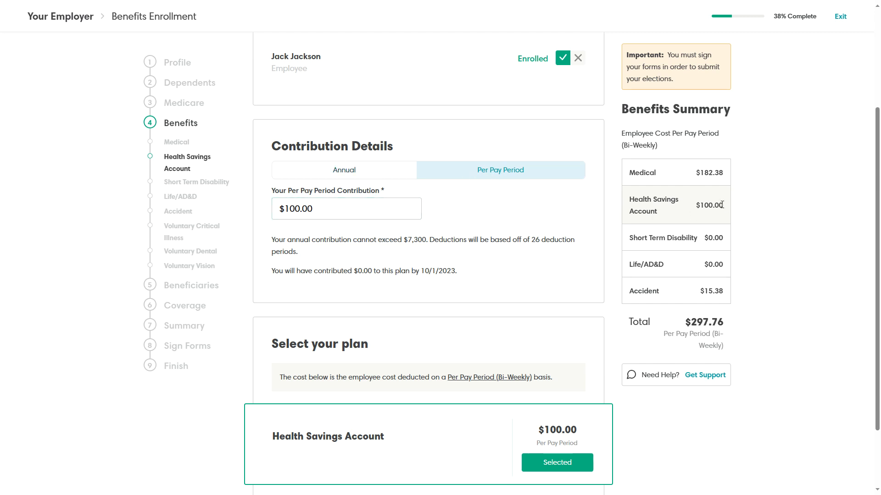
pyautogui.moveTo(722, 205); pyautogui.dragTo(694, 207)
pyautogui.scroll(-2, 450, 214)
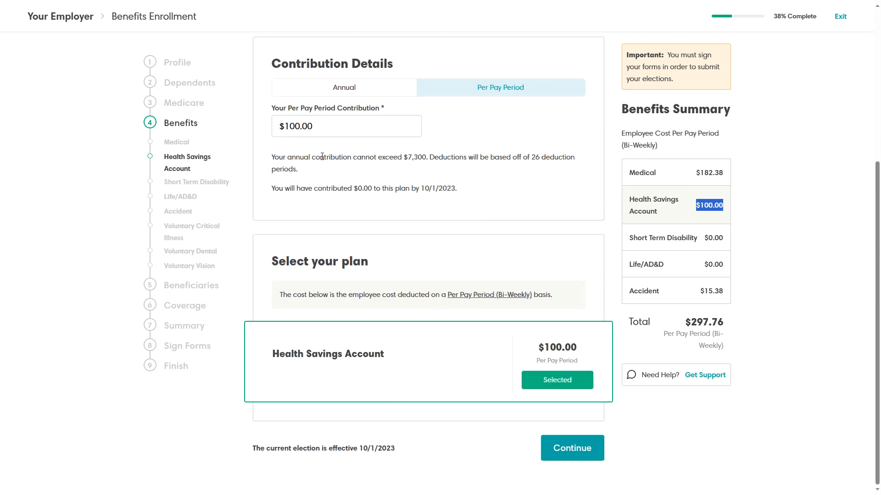
pyautogui.click(574, 458)
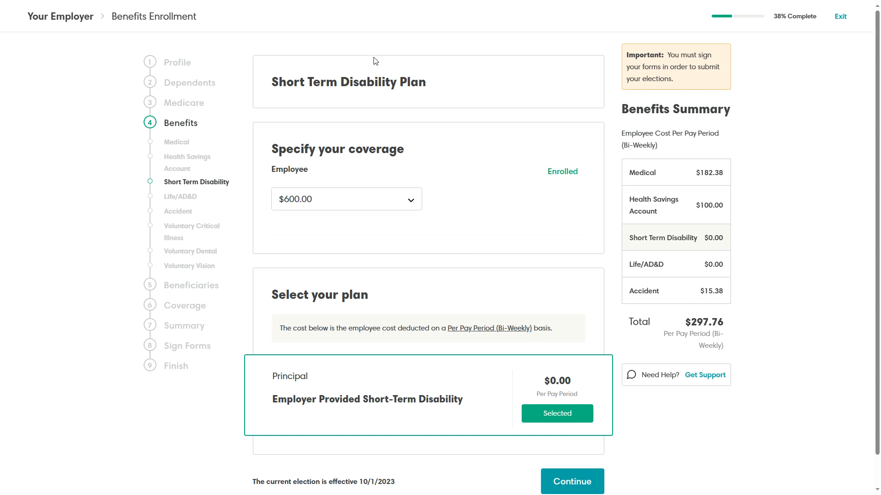
# Review the $600.00 Short Term Disability coverage costing $0.00 and continue to Life/AD&D.
pyautogui.moveTo(273, 82); pyautogui.dragTo(426, 90)
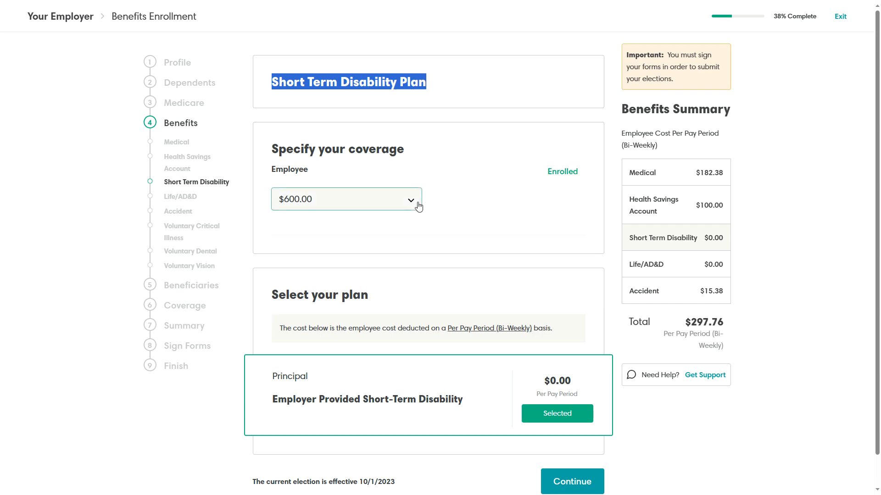
pyautogui.click(323, 202)
pyautogui.scroll(-1, 472, 216)
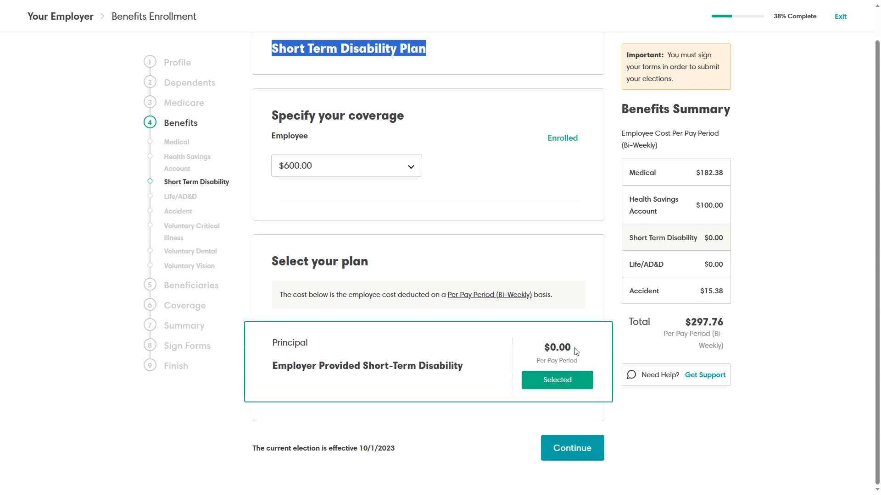
pyautogui.moveTo(574, 350); pyautogui.dragTo(538, 349)
pyautogui.moveTo(704, 238); pyautogui.dragTo(728, 240)
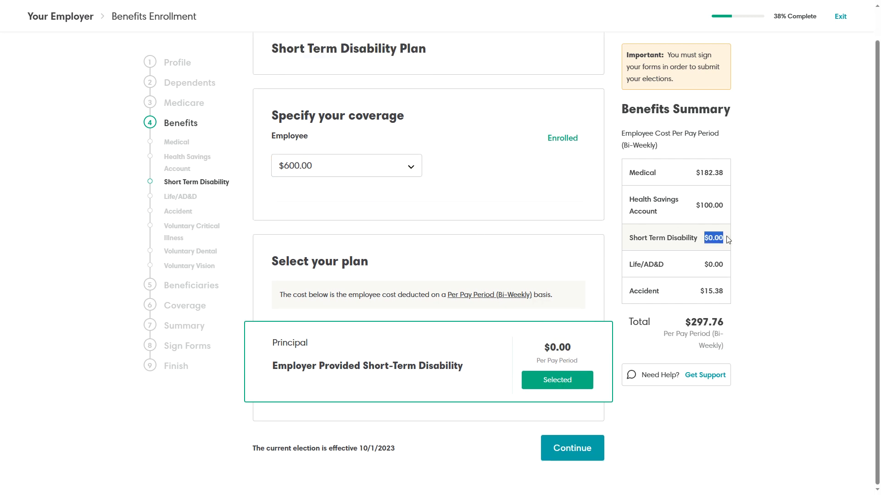
pyautogui.click(572, 456)
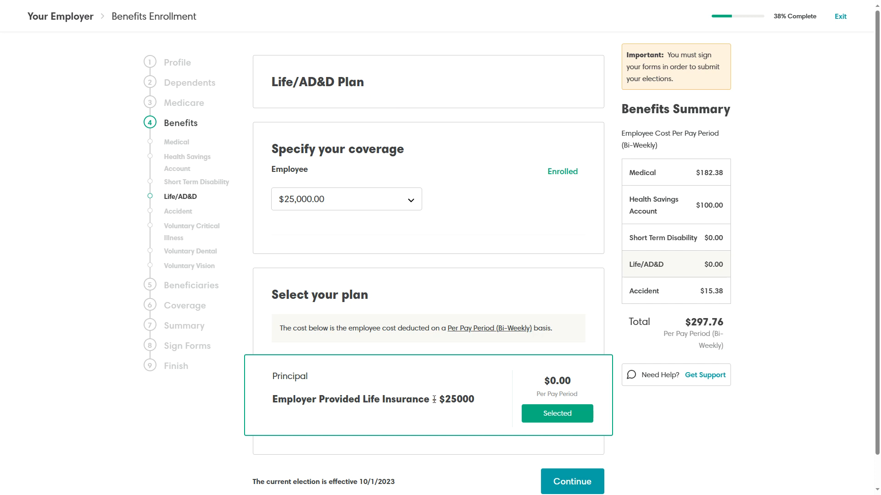
# Accept the employer-provided $25,000.00 Life/AD&D coverage at $0.00 and continue.
pyautogui.moveTo(443, 400); pyautogui.dragTo(485, 404)
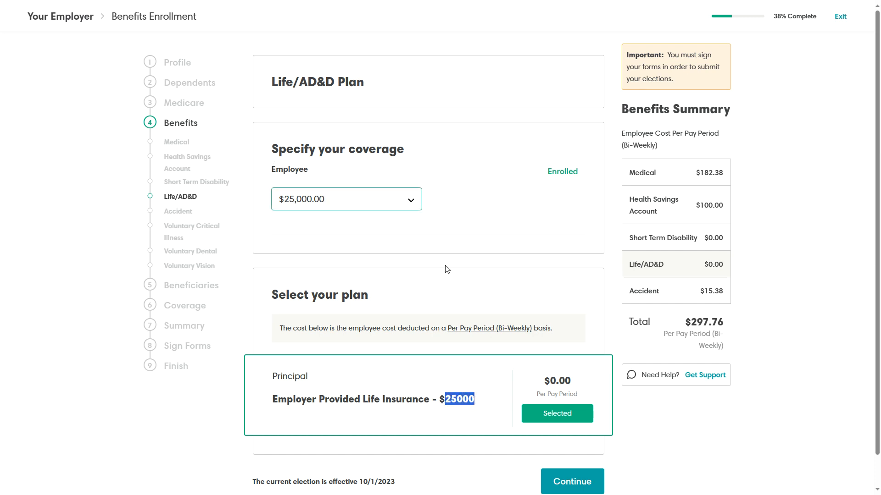
pyautogui.click(570, 479)
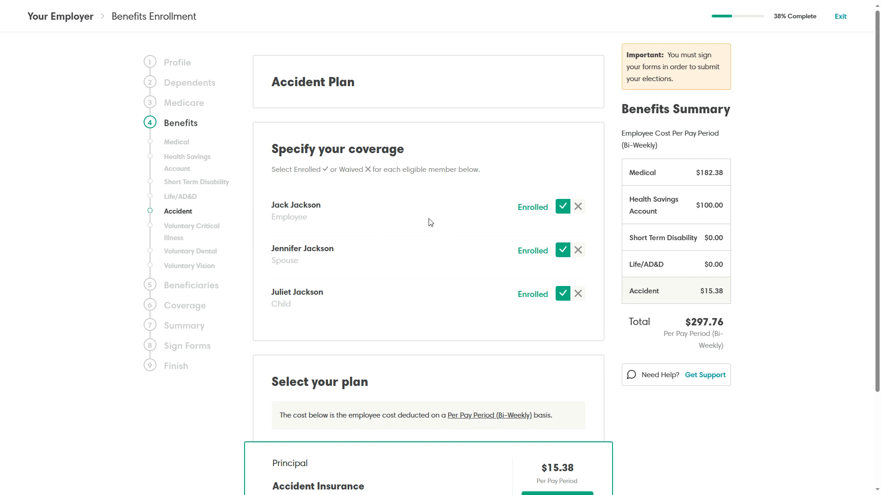
# Re-enroll employee, child and spouse in Accident Insurance at $15.38 (total $297.76) and continue.
pyautogui.click(583, 213)
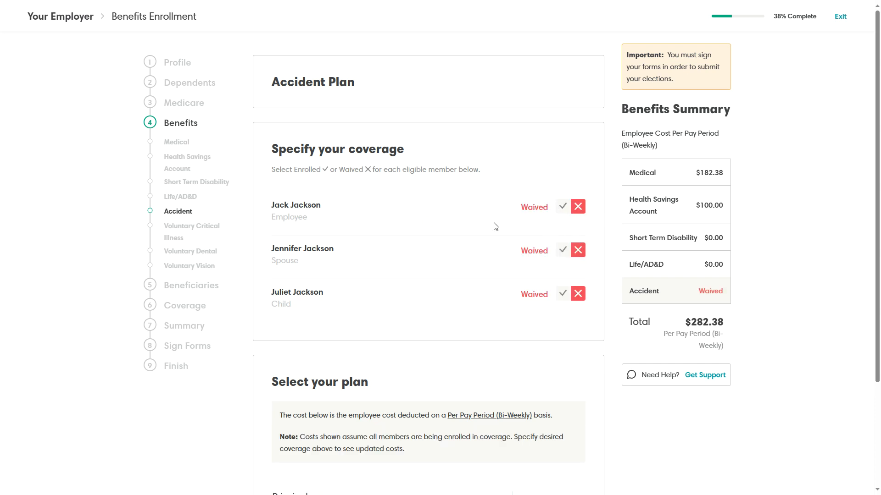
pyautogui.click(563, 206)
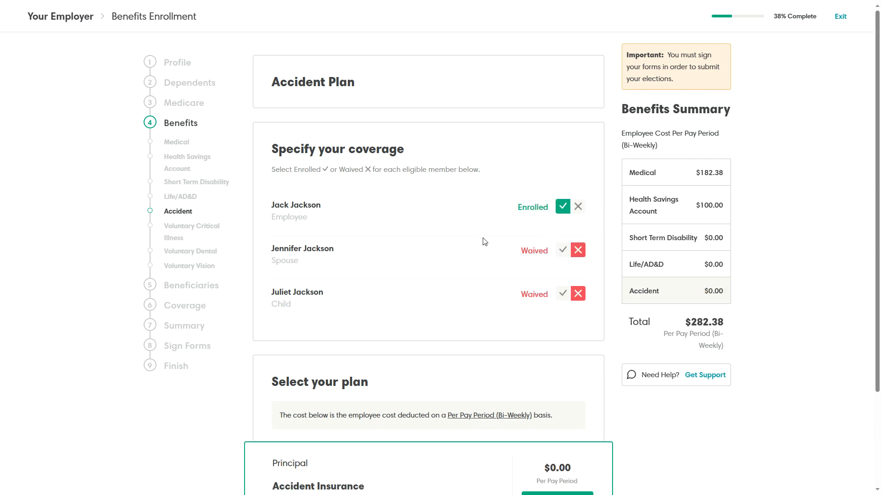
pyautogui.click(563, 294)
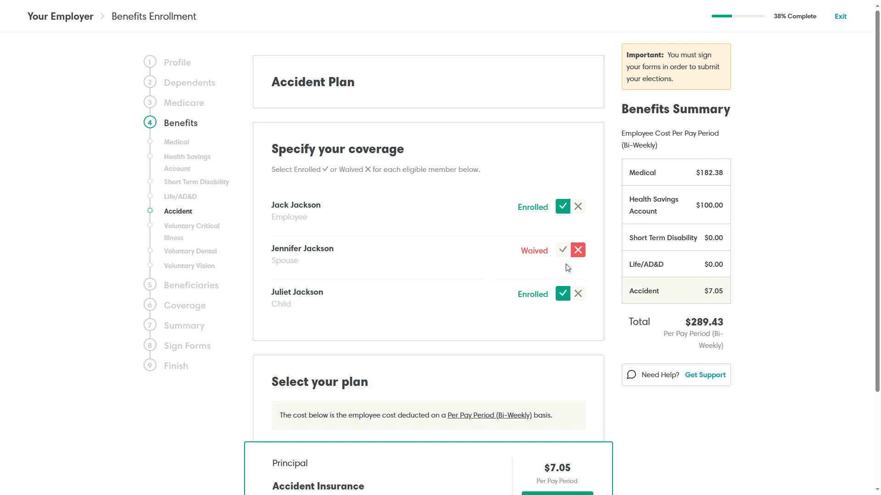
pyautogui.click(562, 250)
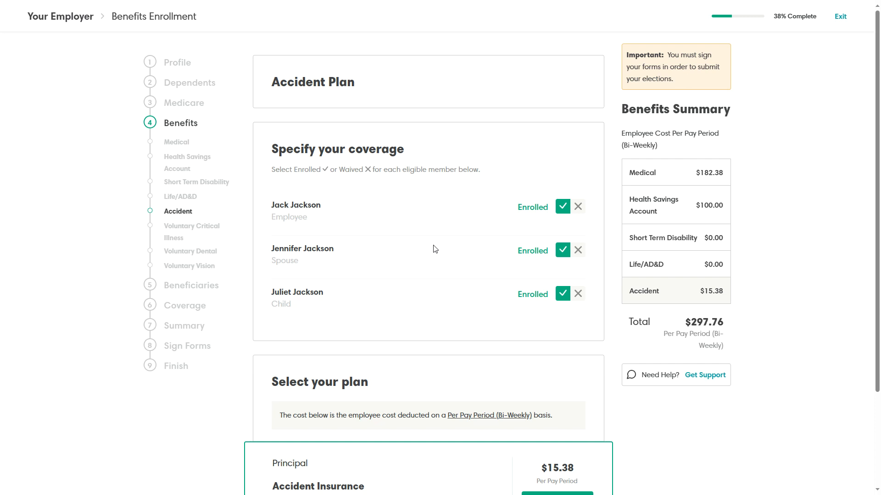
pyautogui.scroll(-3, 434, 249)
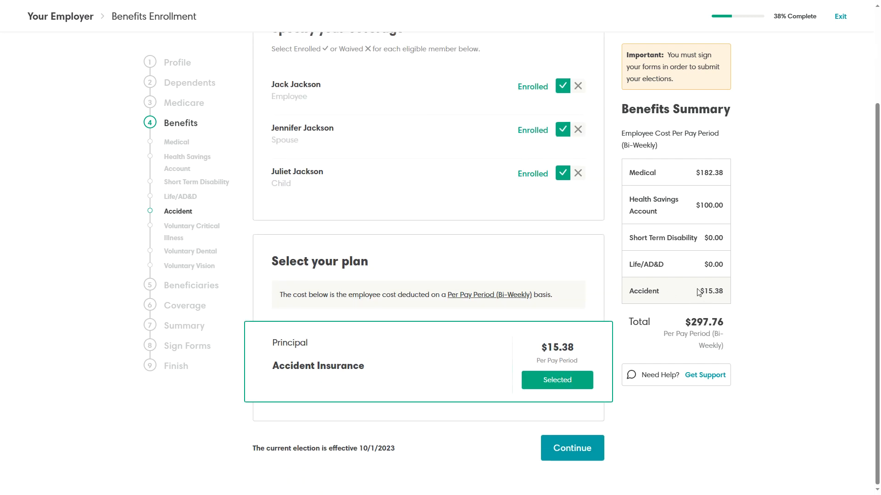
pyautogui.moveTo(698, 292); pyautogui.dragTo(724, 292)
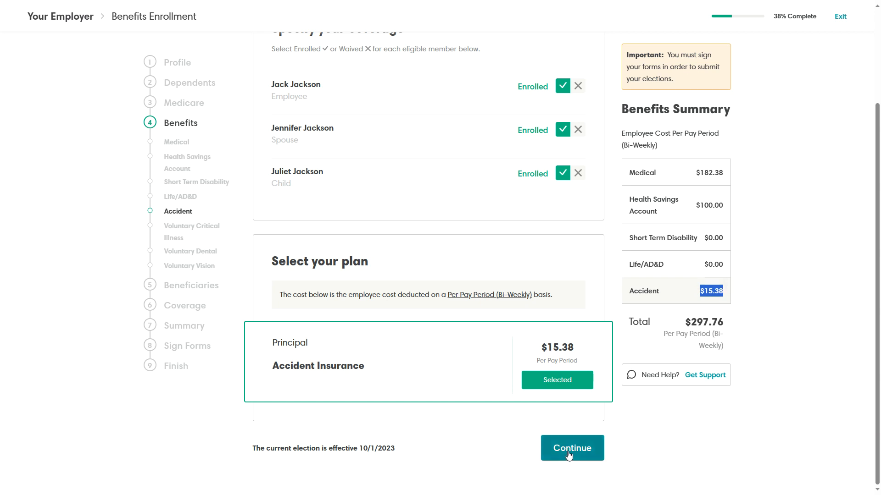
pyautogui.moveTo(687, 322); pyautogui.dragTo(728, 324)
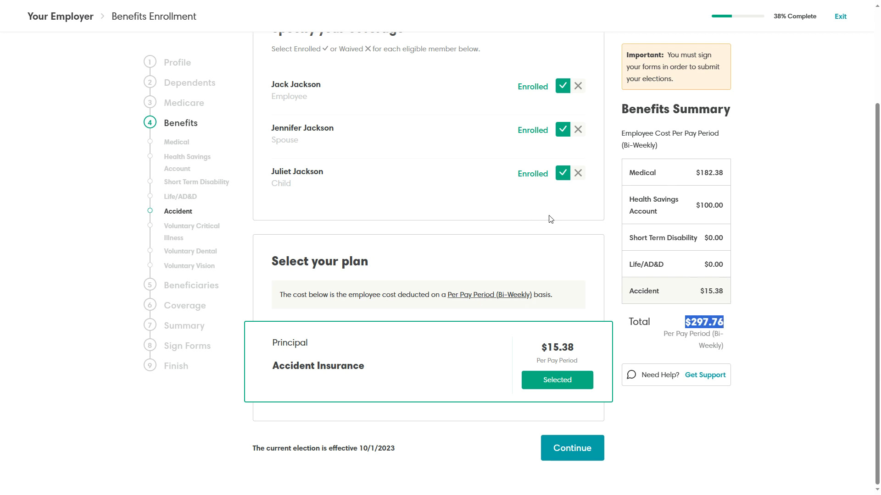
pyautogui.click(571, 450)
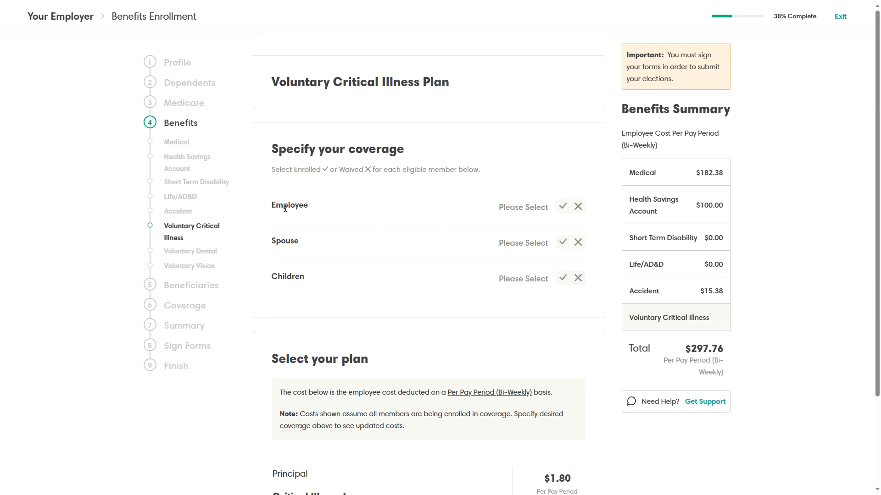
# Enroll the employee at $10,000.00 and the spouse at $5,000.00 Critical Illness coverage.
pyautogui.moveTo(418, 82); pyautogui.dragTo(270, 82)
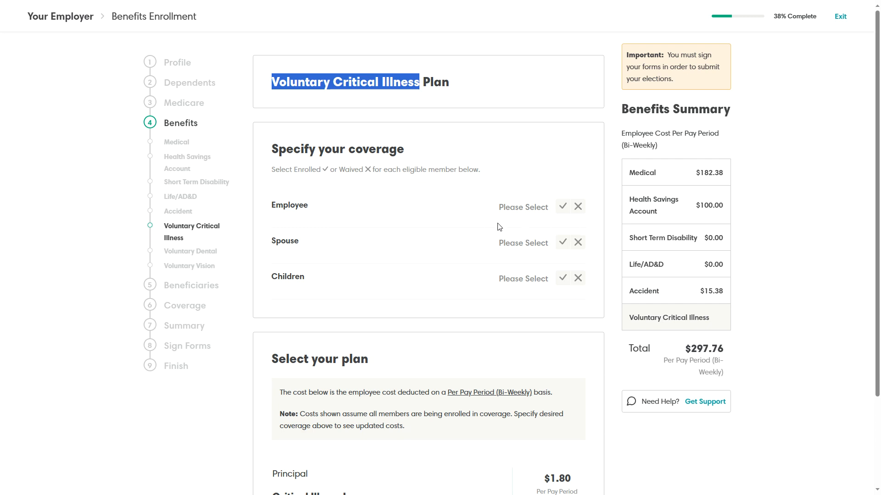
pyautogui.click(563, 207)
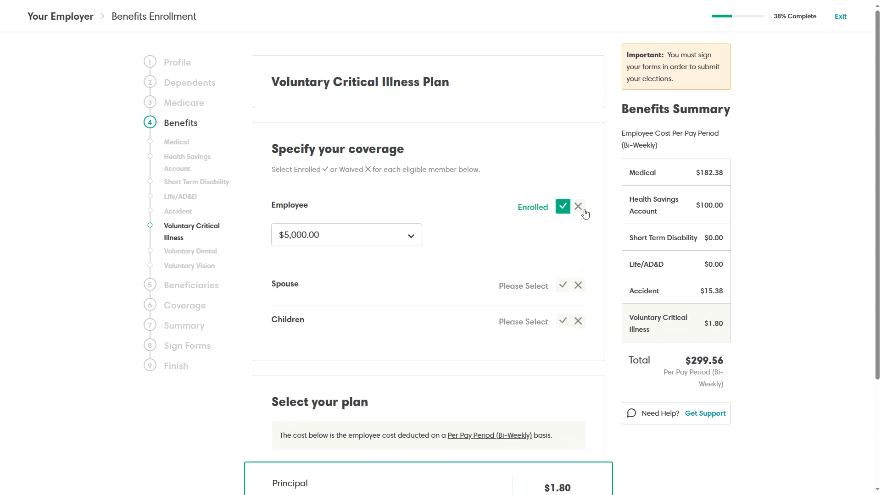
pyautogui.click(410, 237)
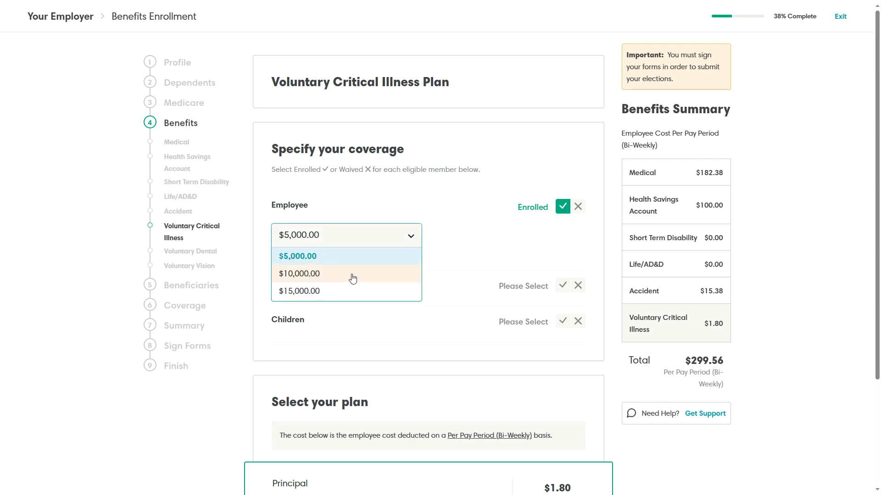
pyautogui.click(319, 275)
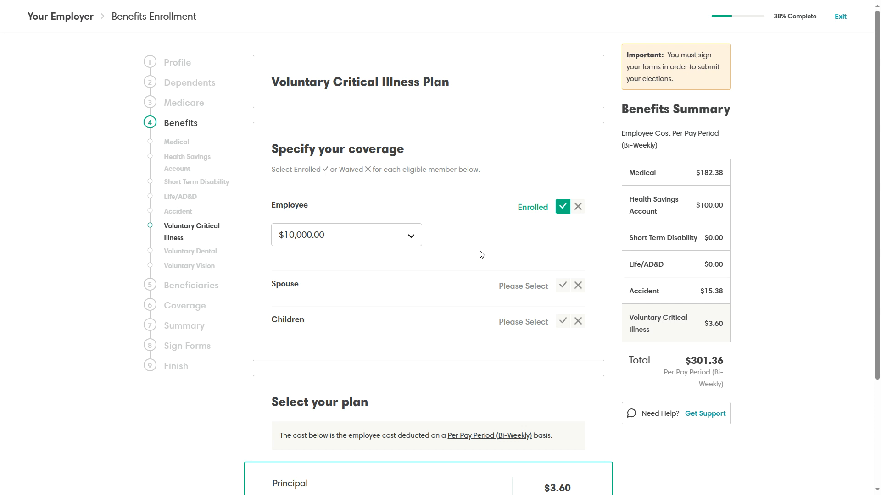
pyautogui.click(563, 285)
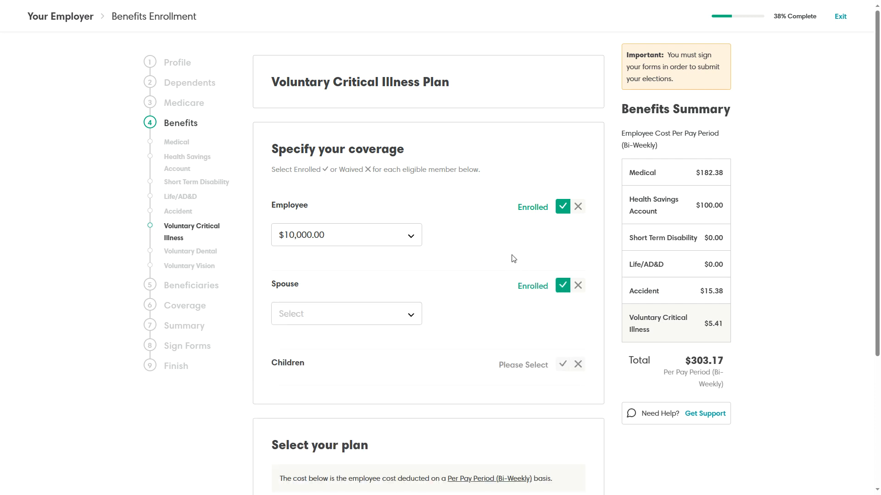
pyautogui.click(410, 315)
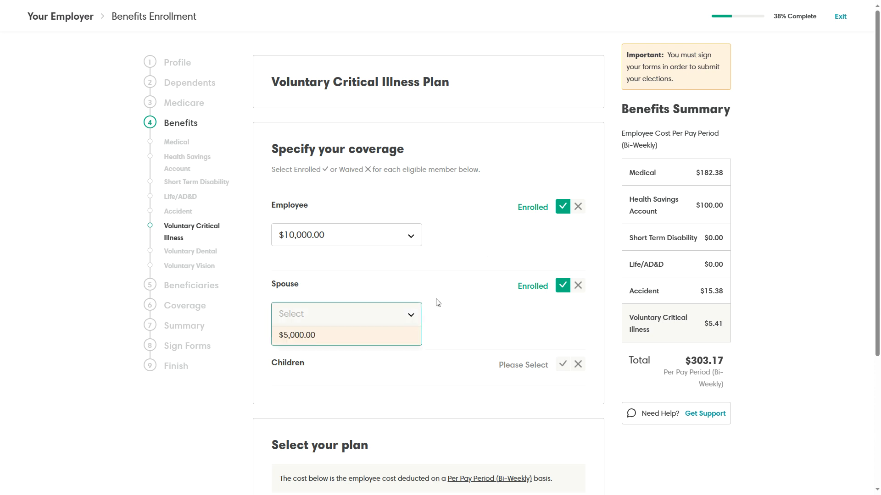
pyautogui.click(306, 338)
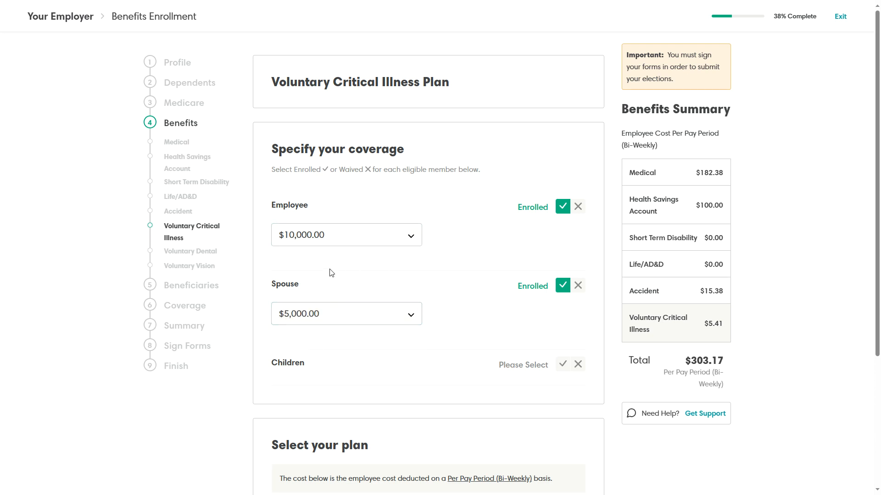
# Add the children at $2,500.00 Critical Illness coverage ($5.41 total) and continue.
pyautogui.click(562, 365)
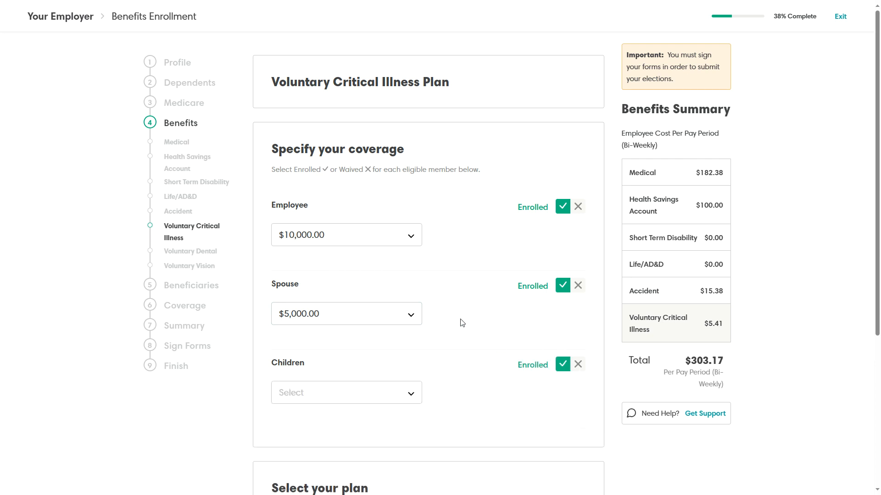
pyautogui.click(410, 394)
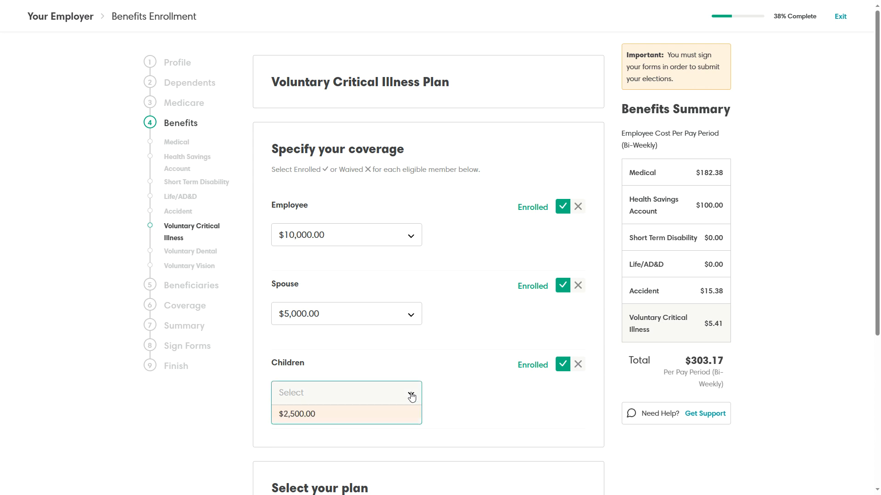
pyautogui.click(331, 422)
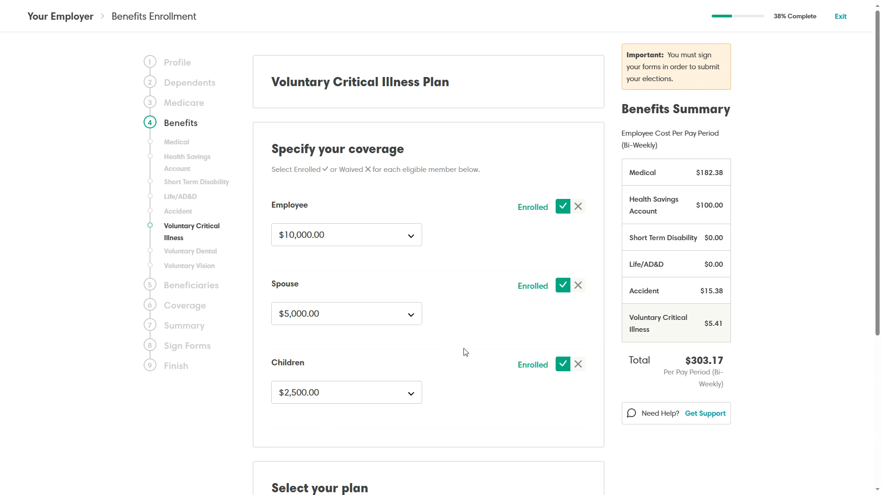
pyautogui.scroll(-2, 465, 349)
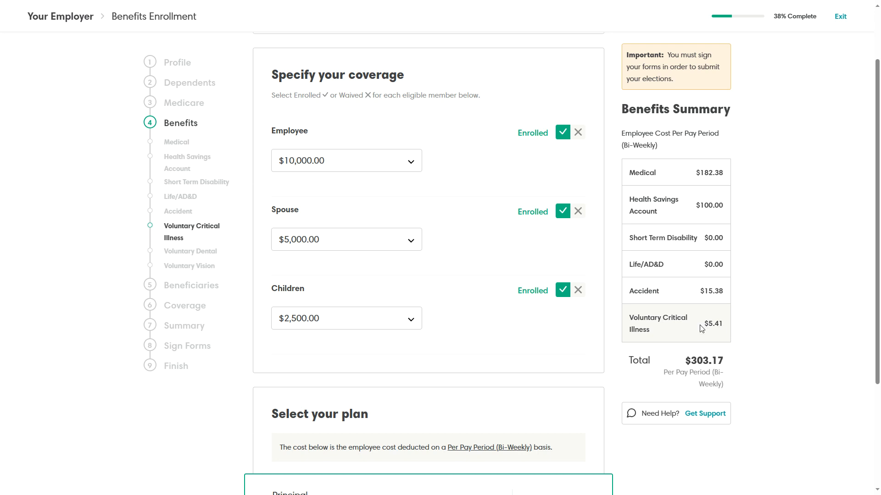
pyautogui.moveTo(702, 323); pyautogui.dragTo(724, 325)
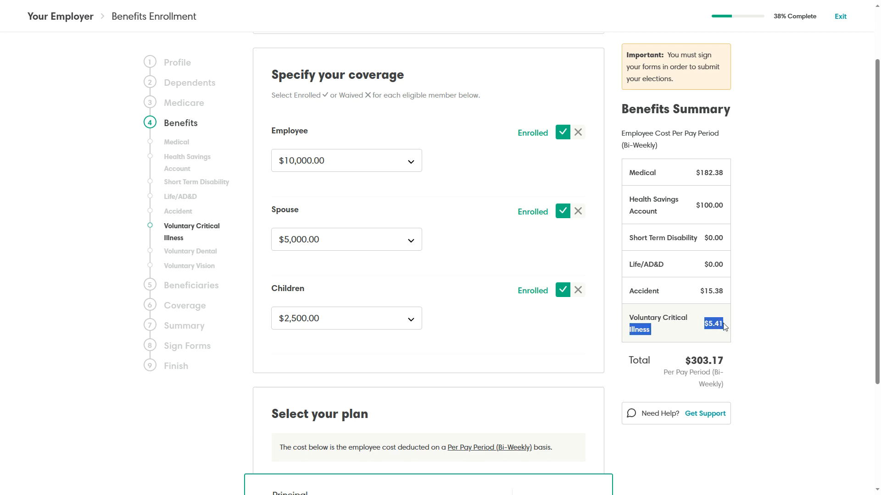
pyautogui.click(538, 325)
pyautogui.scroll(-3, 539, 326)
pyautogui.scroll(-1, 540, 329)
pyautogui.moveTo(573, 348); pyautogui.dragTo(541, 351)
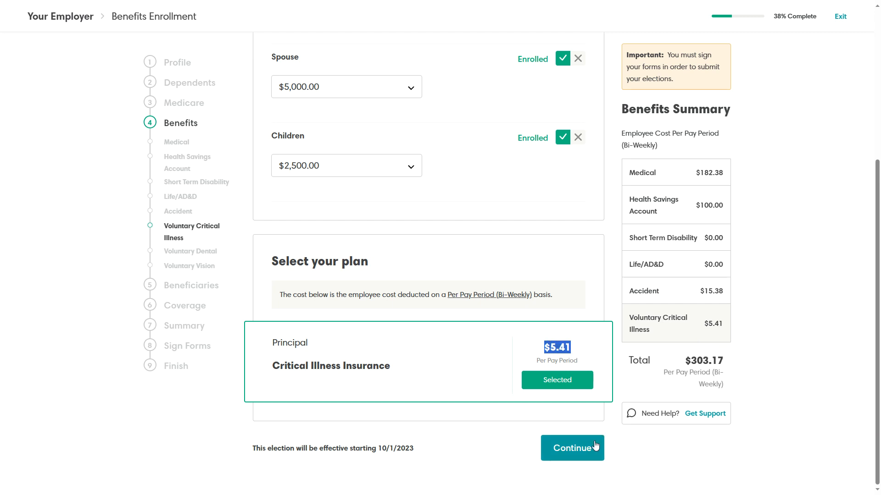
pyautogui.click(572, 448)
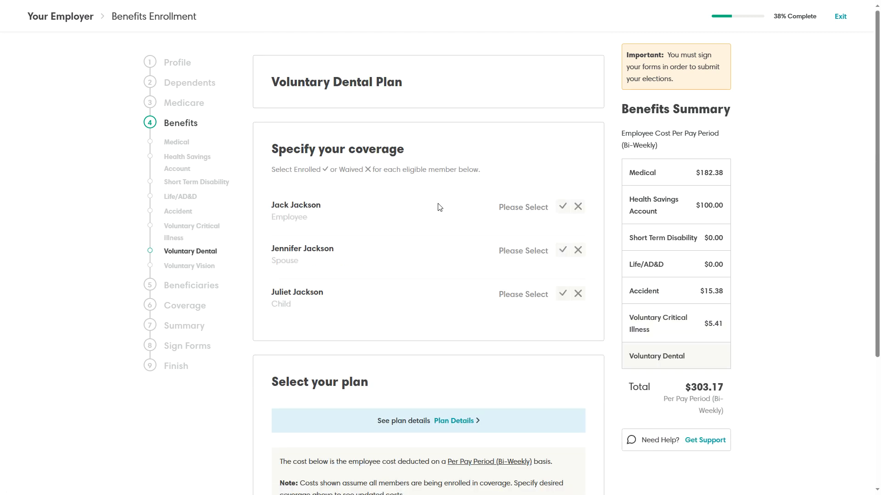
# Enroll the employee and child in Dental Insurance and waive the spouse.
pyautogui.click(563, 206)
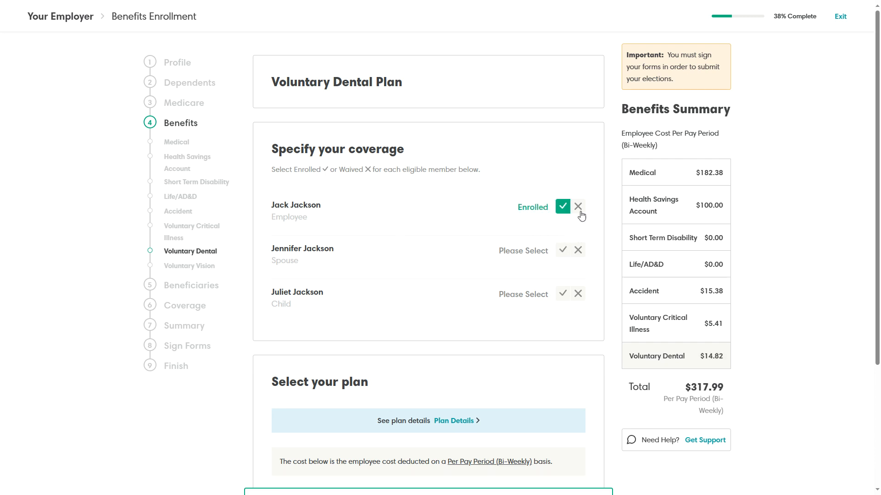
pyautogui.click(579, 251)
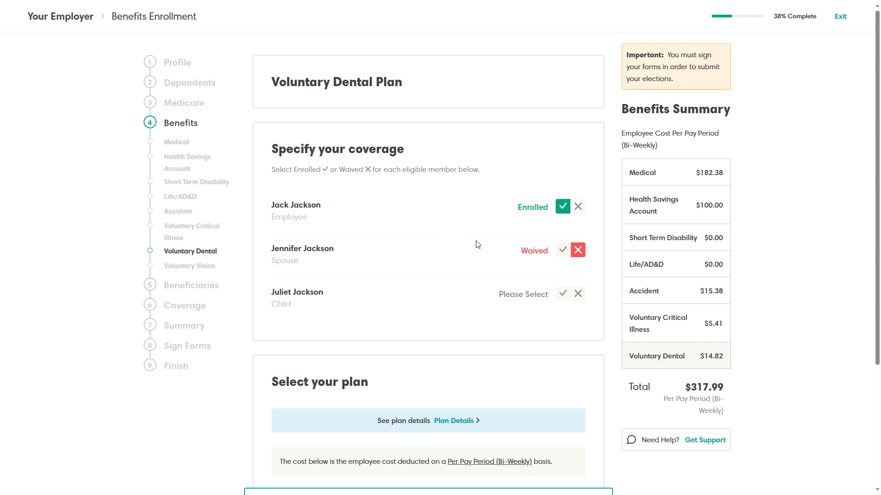
pyautogui.click(563, 294)
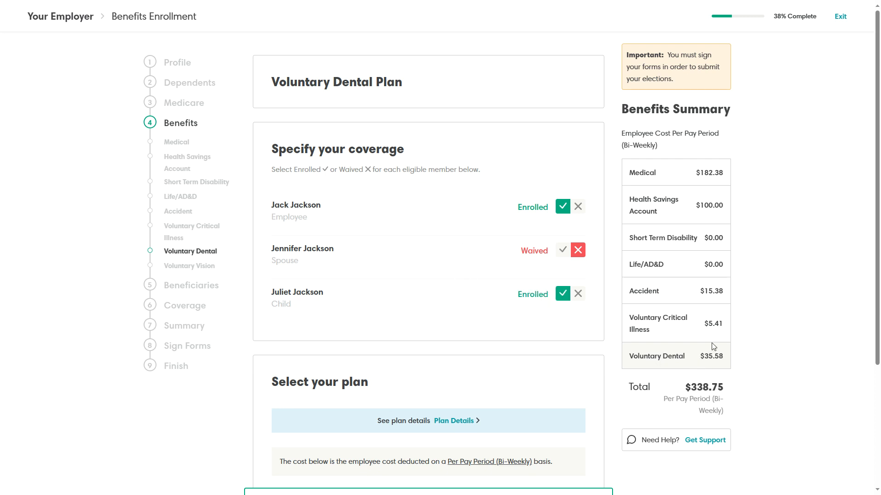
pyautogui.moveTo(701, 357); pyautogui.dragTo(727, 358)
pyautogui.click(495, 323)
pyautogui.scroll(-4, 495, 323)
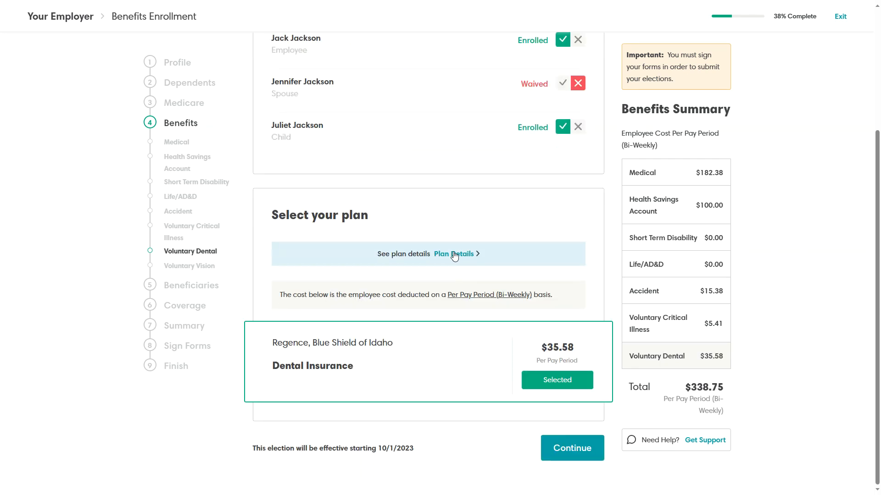
# Review the Dental plan details, including the $1000 annual maximum, then save and continue.
pyautogui.click(456, 254)
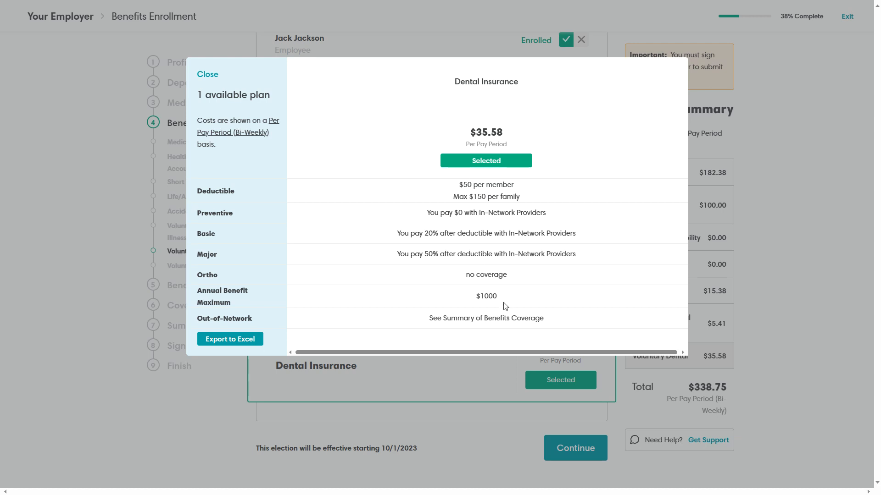
pyautogui.doubleClick(477, 298)
pyautogui.click(205, 76)
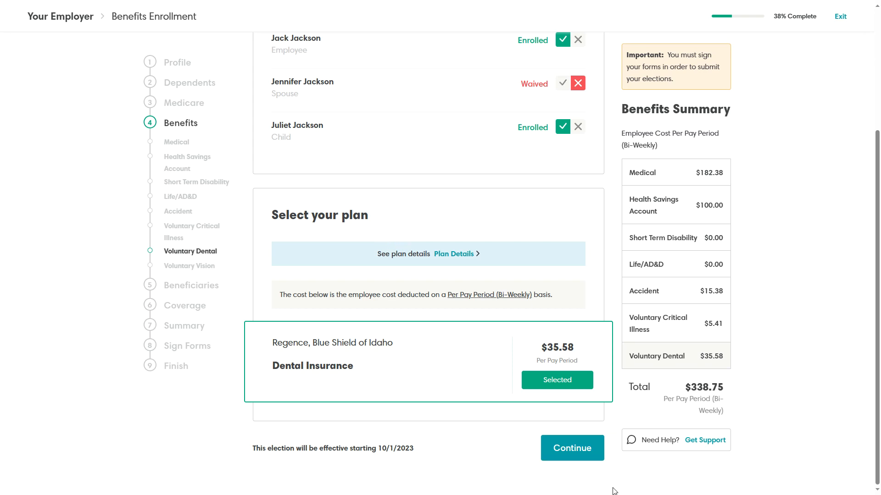
pyautogui.click(570, 461)
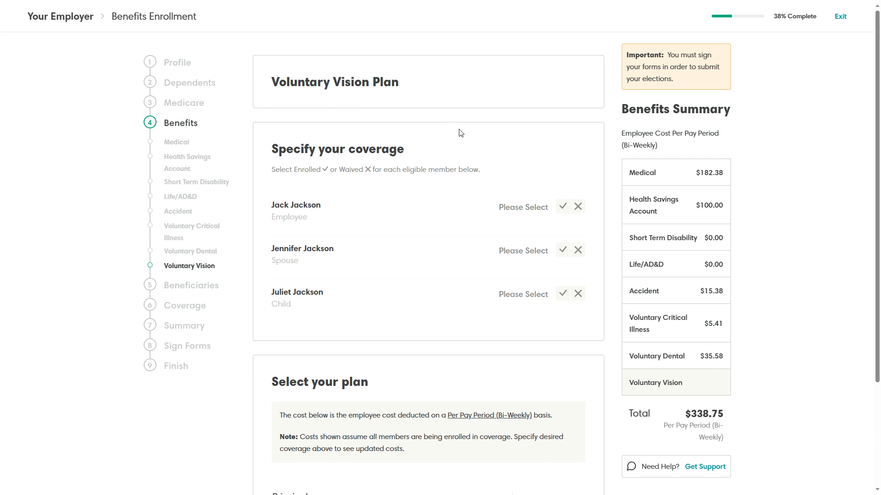
# Enroll the employee and child in Vision at $6.10, waive the spouse, and continue.
pyautogui.click(564, 211)
pyautogui.click(579, 250)
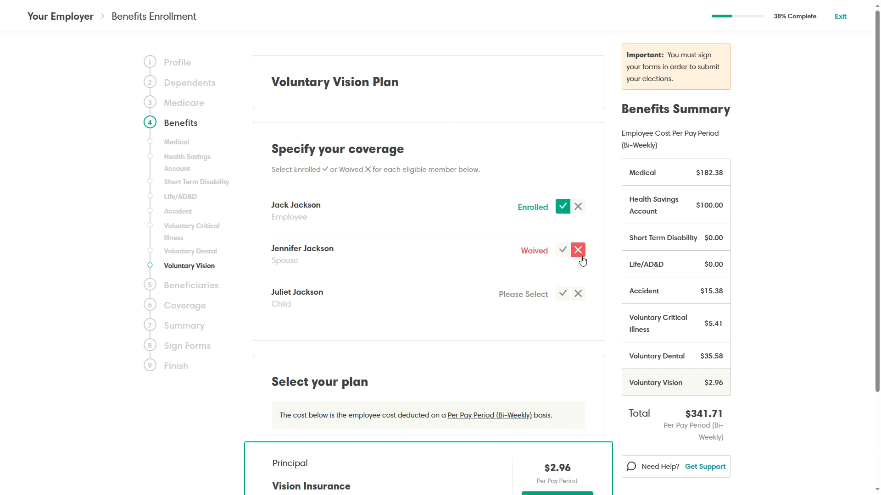
pyautogui.click(563, 293)
pyautogui.scroll(-3, 424, 275)
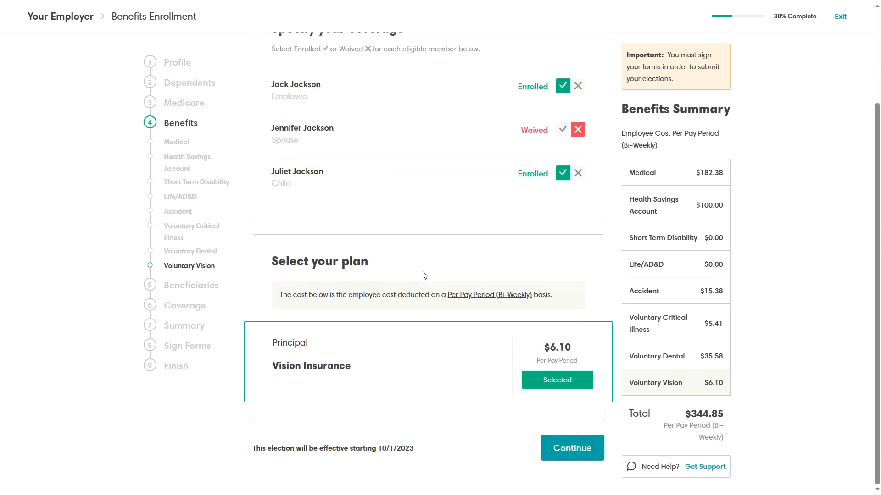
pyautogui.moveTo(567, 347); pyautogui.dragTo(543, 347)
pyautogui.click(585, 282)
pyautogui.click(573, 449)
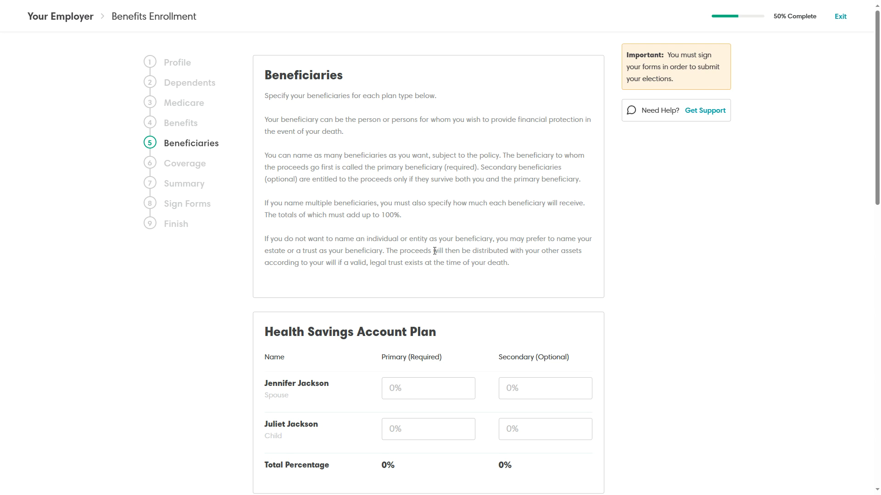
# Enter 100% as the spouse's primary share on the Health Savings Account plan.
pyautogui.scroll(-3, 417, 233)
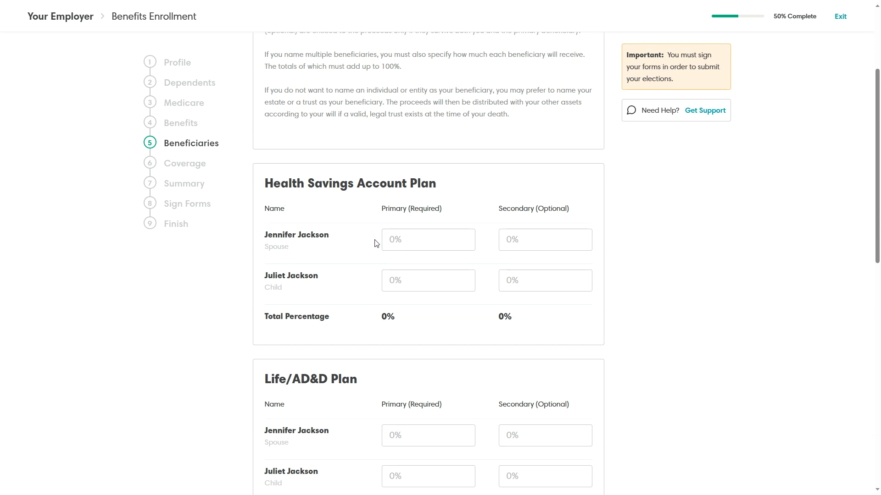
pyautogui.scroll(-6, 356, 241)
pyautogui.scroll(-5, 355, 241)
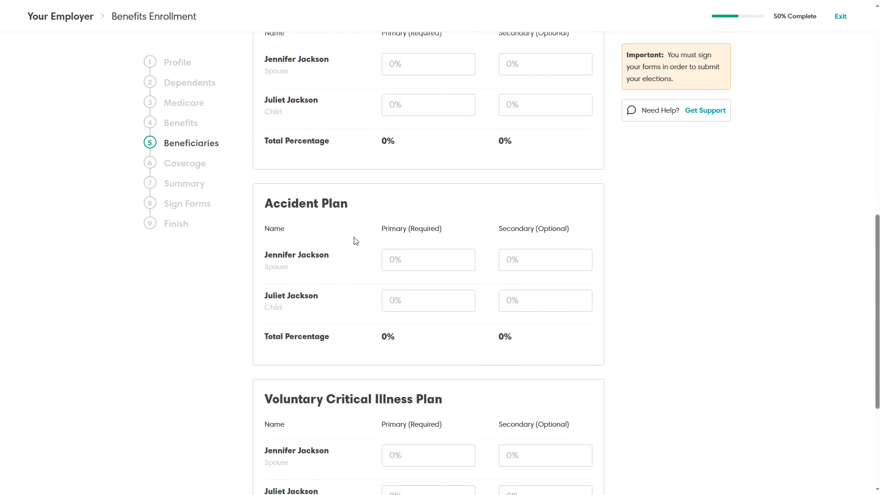
pyautogui.scroll(4, 356, 331)
pyautogui.scroll(8, 357, 331)
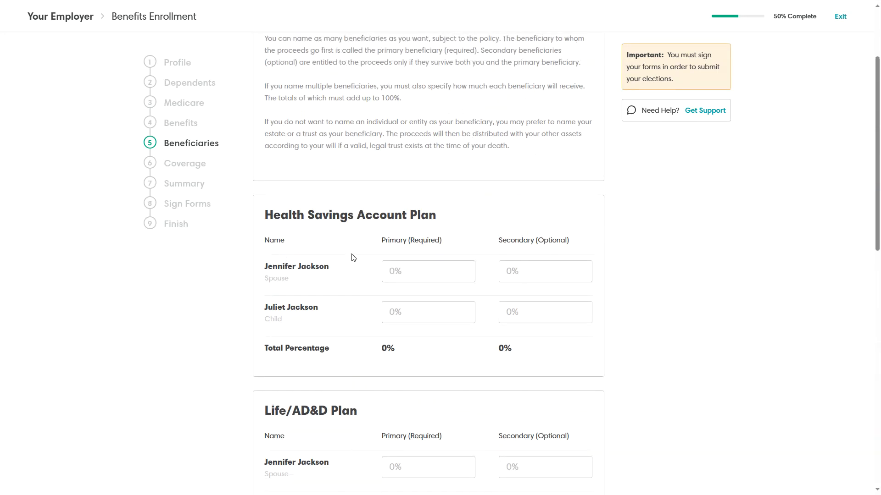
pyautogui.click(396, 272)
pyautogui.write('100')
pyautogui.click(474, 252)
pyautogui.click(407, 272)
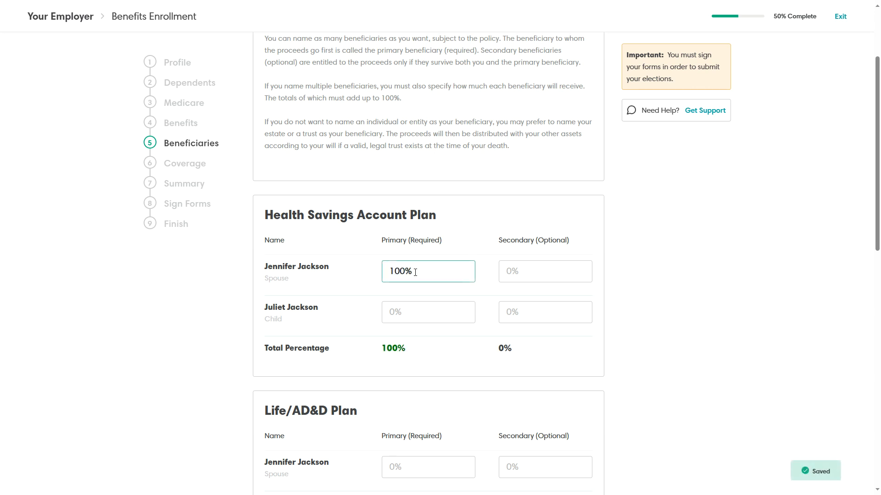
pyautogui.click(331, 270)
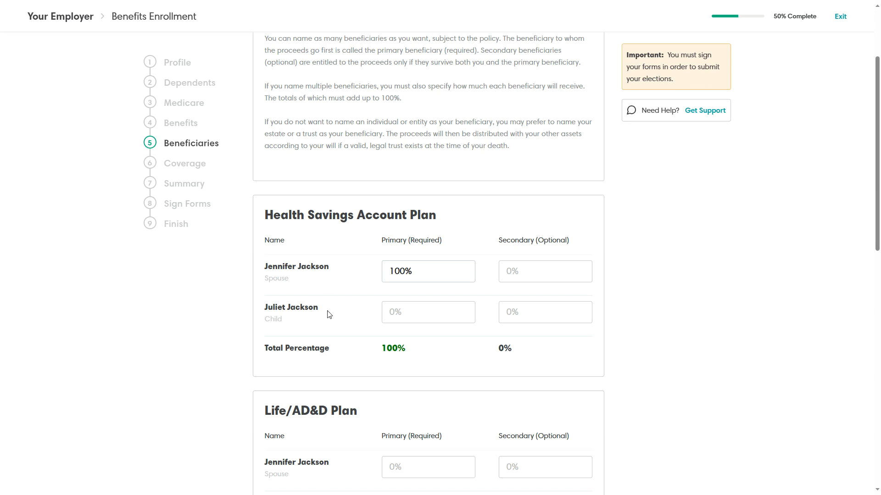
# Enter then clear the child's HSA secondary share, leaving secondary totals at 0%.
pyautogui.scroll(-3, 350, 243)
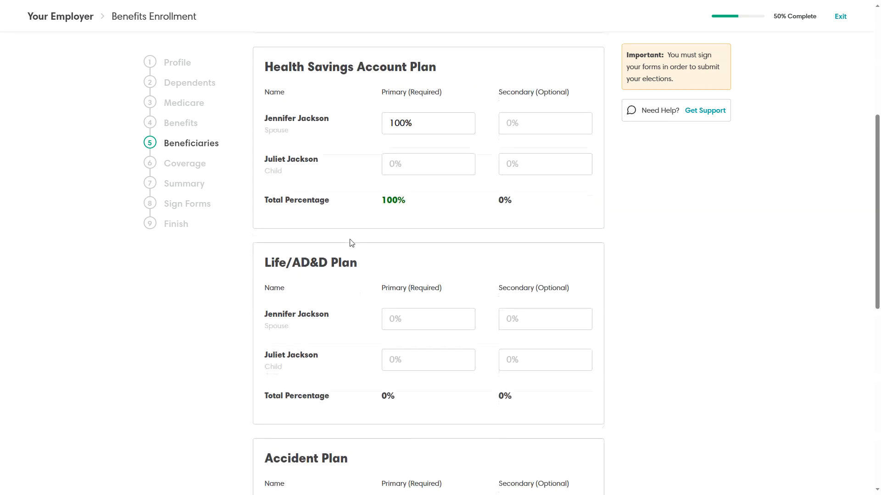
pyautogui.click(540, 126)
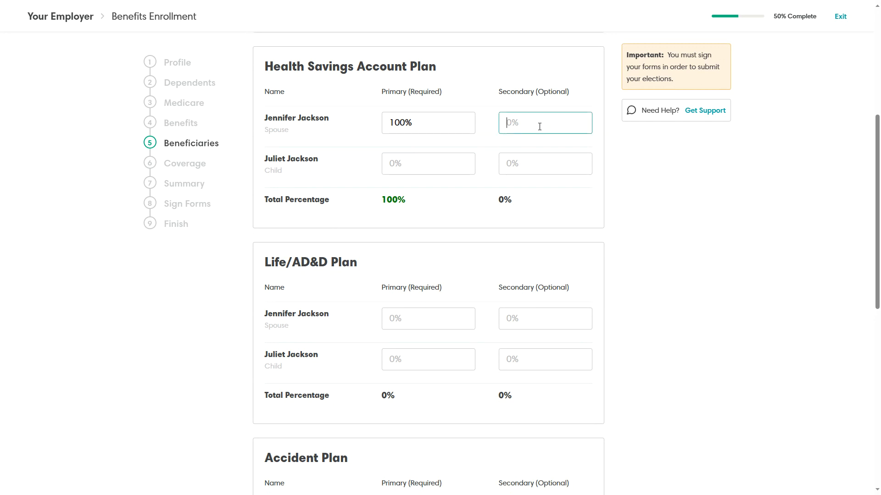
pyautogui.click(535, 163)
pyautogui.write('100')
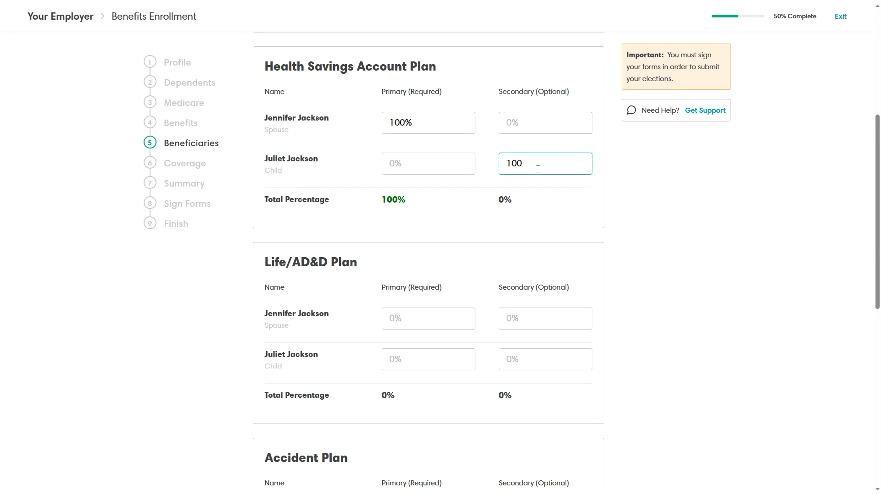
pyautogui.click(539, 210)
pyautogui.click(531, 163)
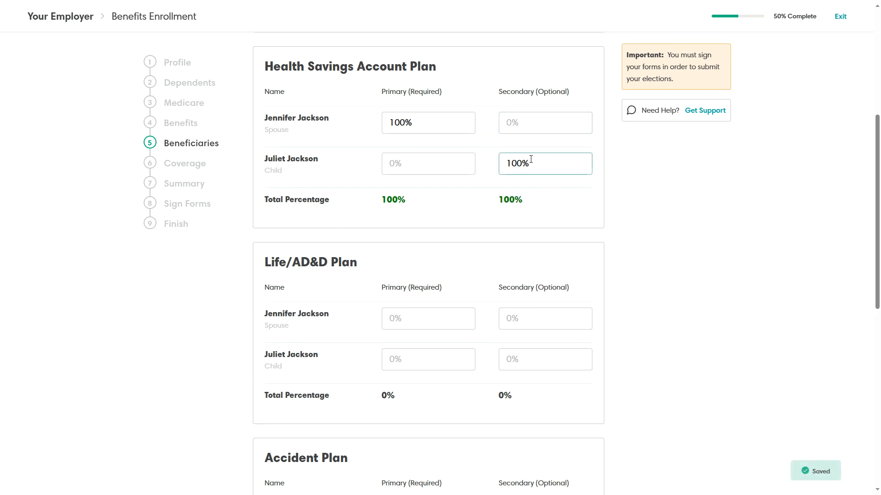
pyautogui.tripleClick(513, 164)
pyautogui.write('0')
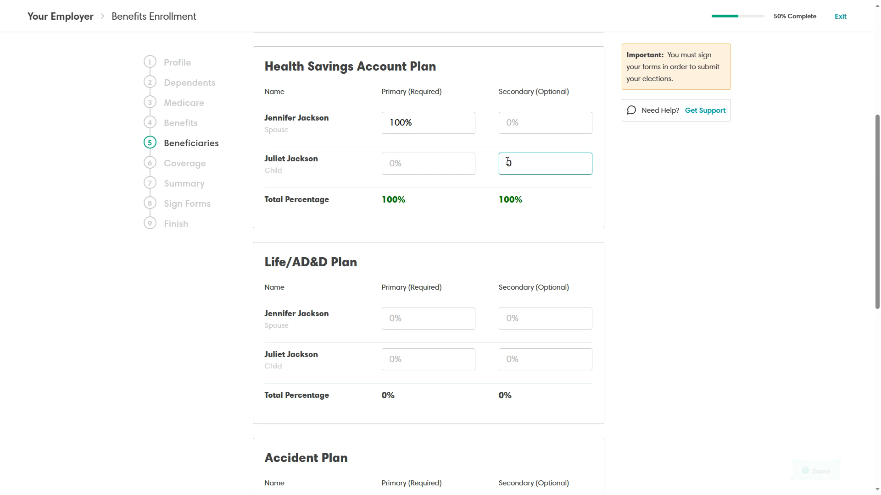
pyautogui.click(475, 200)
pyautogui.click(414, 122)
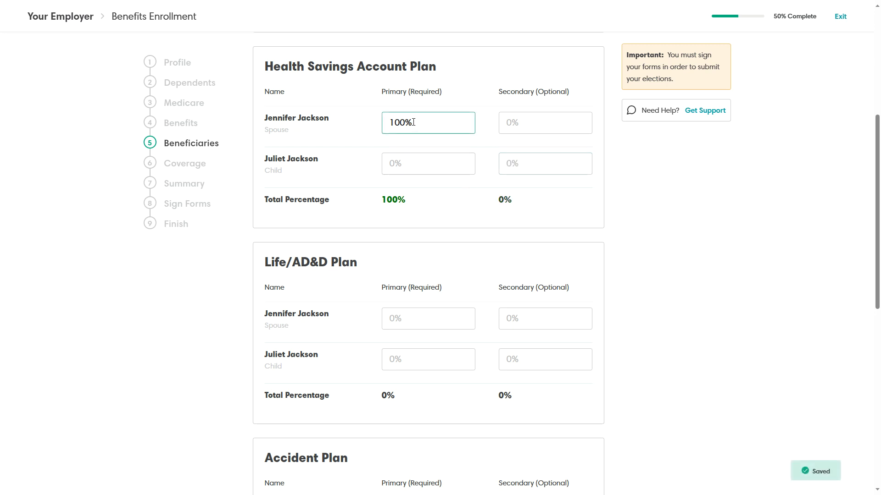
# Give the spouse a 100% primary share on the Life/AD&D plan.
pyautogui.click(421, 157)
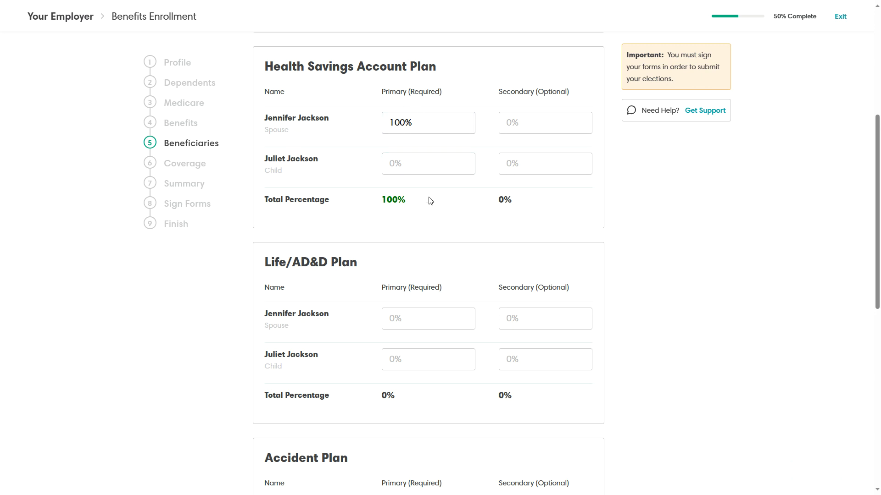
pyautogui.scroll(-5, 428, 199)
pyautogui.click(409, 94)
pyautogui.write('1')
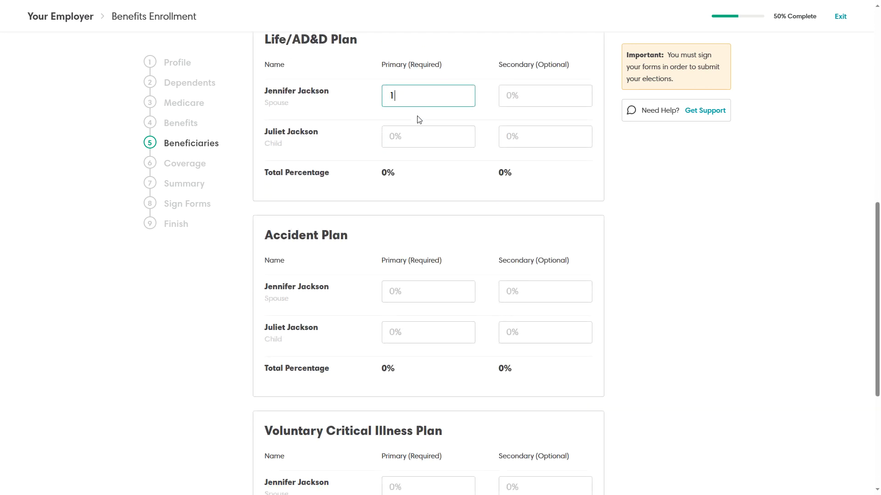
pyautogui.write('00')
pyautogui.click(419, 120)
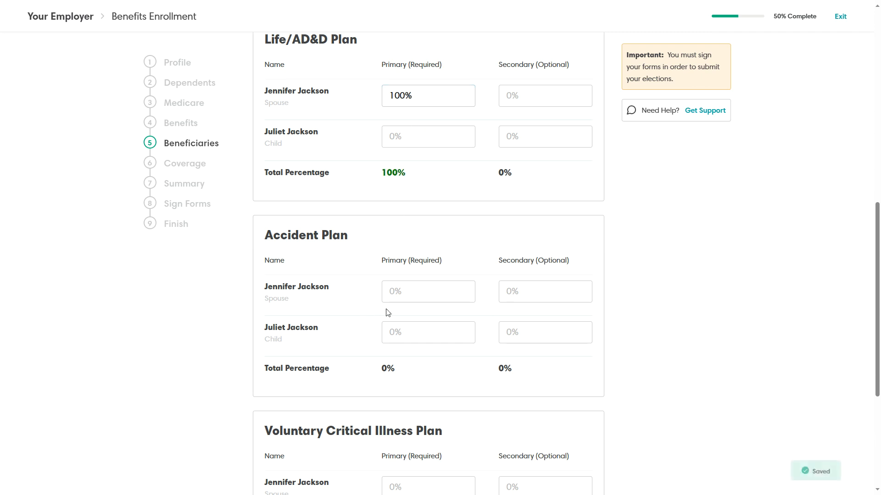
# Make the spouse 100% primary beneficiary on Accident and Critical Illness plans, then continue.
pyautogui.click(395, 292)
pyautogui.write('100')
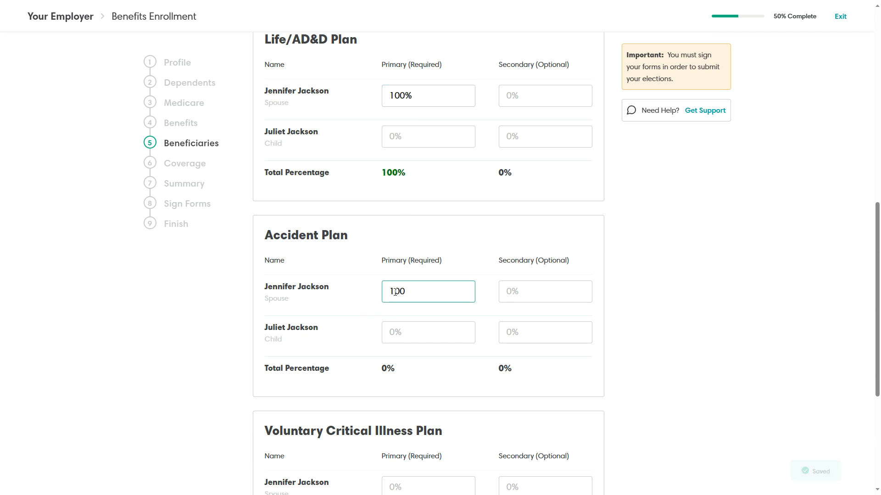
pyautogui.click(434, 251)
pyautogui.scroll(-5, 434, 250)
pyautogui.click(408, 270)
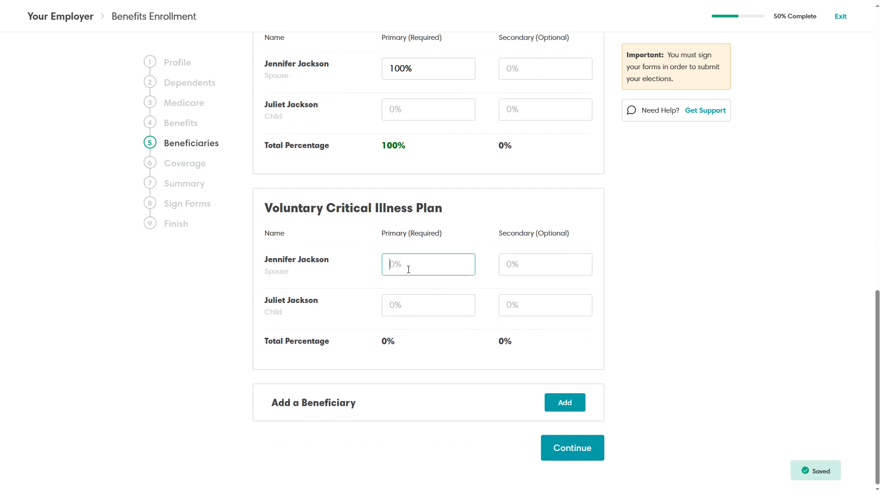
pyautogui.write('100')
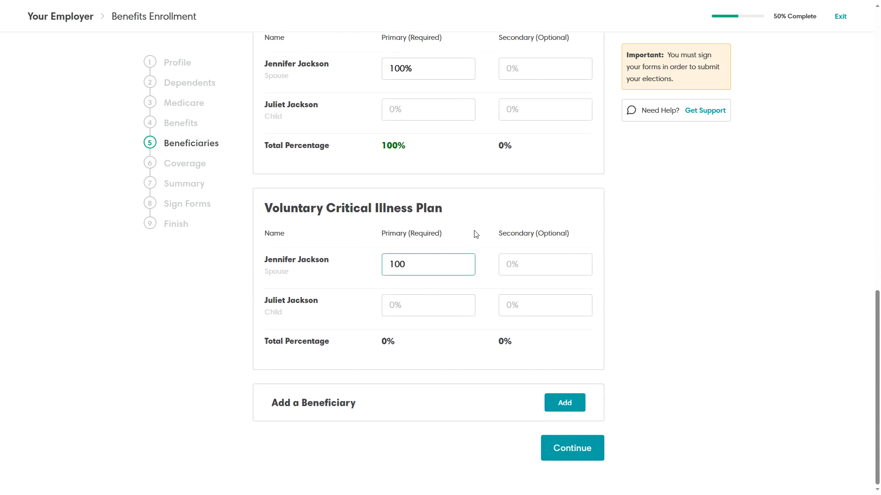
pyautogui.click(475, 234)
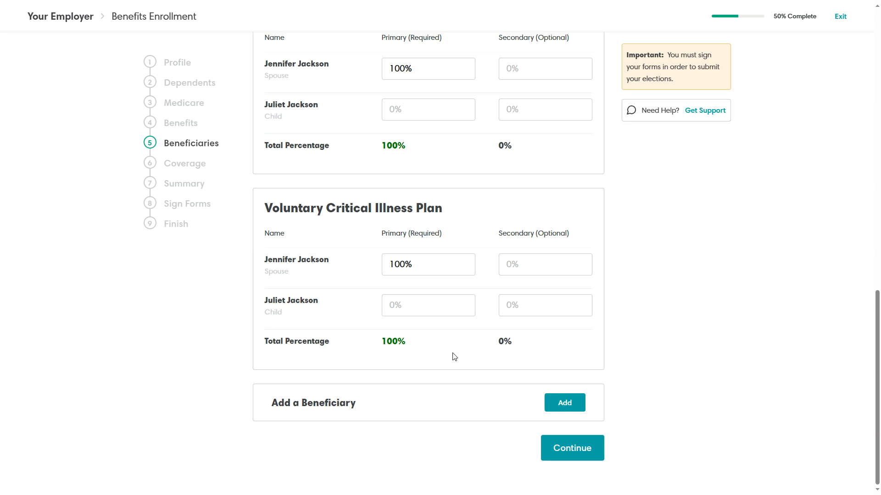
pyautogui.scroll(3, 454, 357)
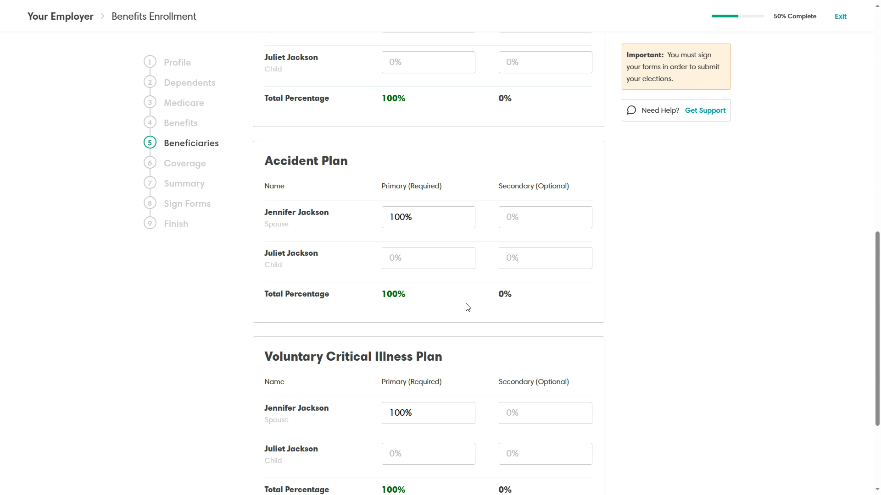
pyautogui.scroll(-3, 481, 299)
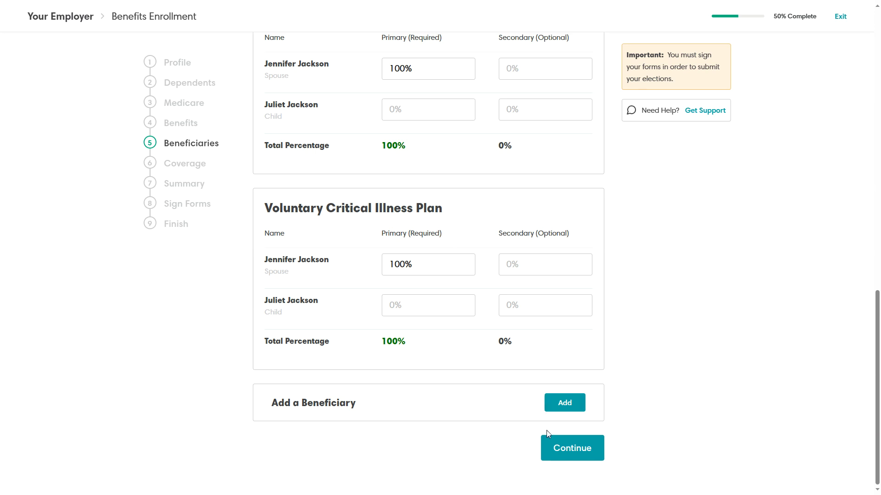
pyautogui.click(579, 454)
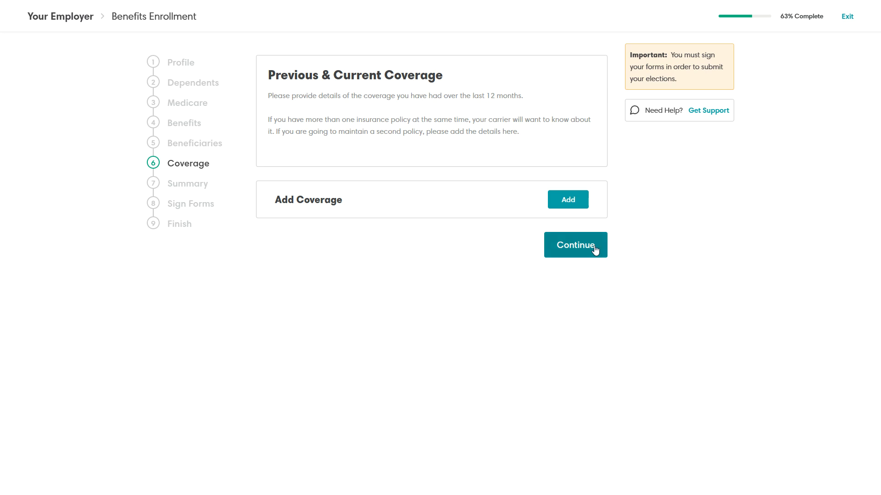
# Continue past Previous & Current Coverage without adding any prior coverage.
pyautogui.click(574, 245)
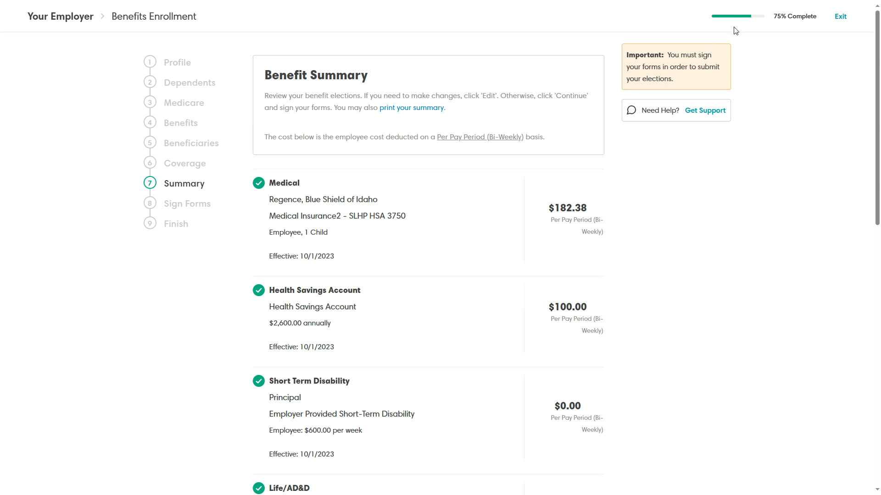
# Scroll through the Benefit Summary elections, then return to the Benefits step.
pyautogui.moveTo(775, 14); pyautogui.dragTo(818, 20)
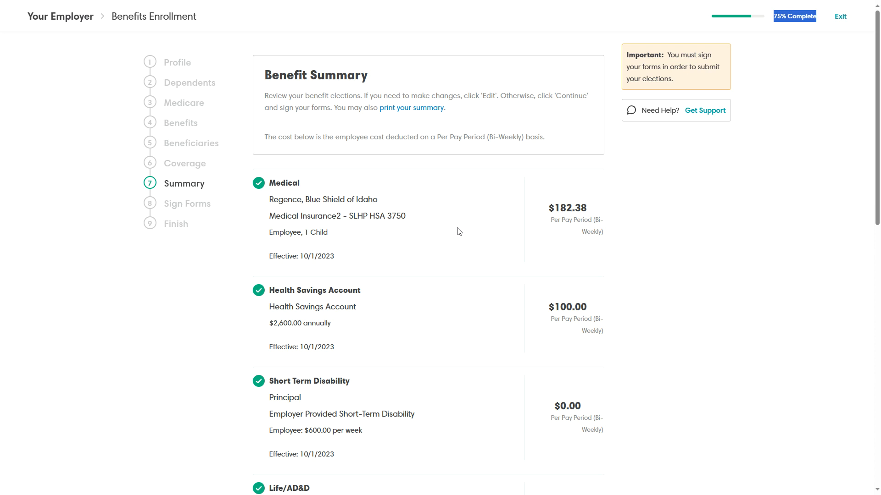
pyautogui.scroll(-9, 441, 230)
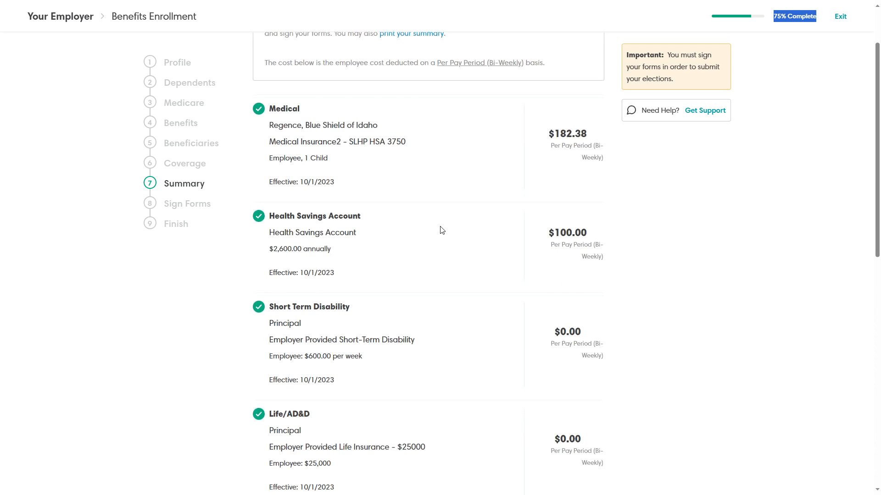
pyautogui.scroll(-4, 441, 230)
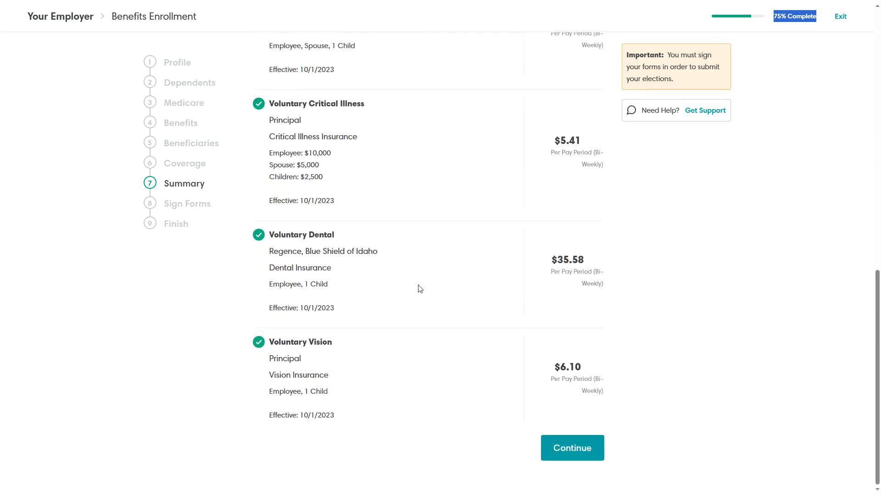
pyautogui.scroll(13, 418, 288)
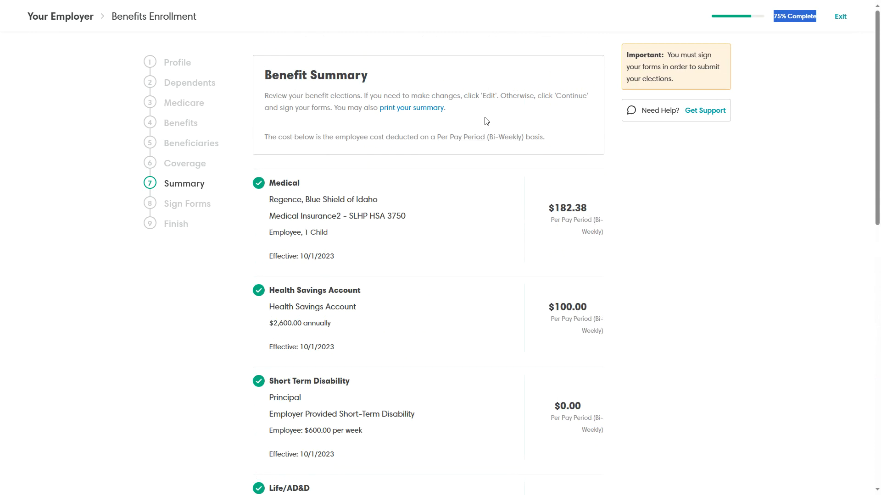
pyautogui.scroll(-2, 476, 225)
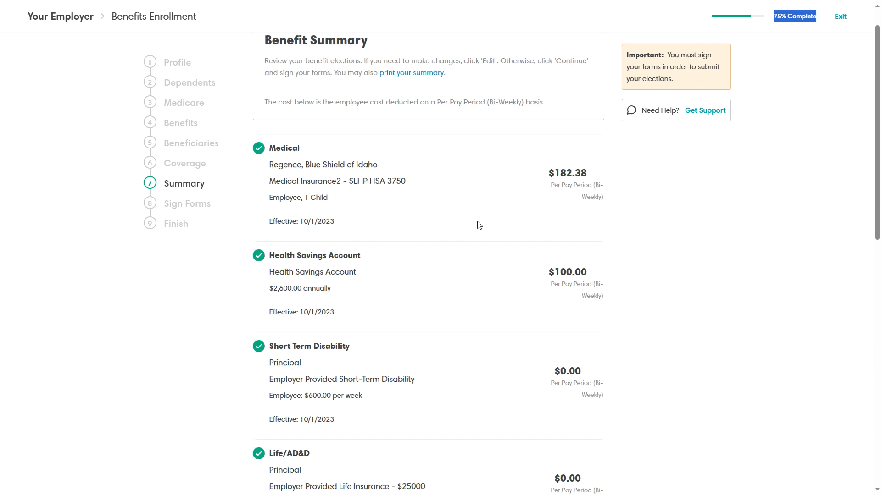
pyautogui.scroll(-3, 466, 224)
pyautogui.scroll(3, 457, 209)
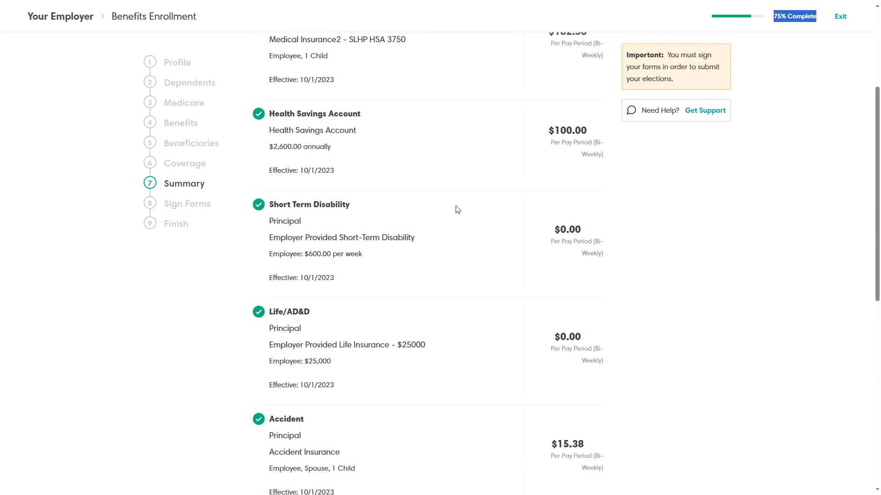
pyautogui.scroll(-3, 410, 243)
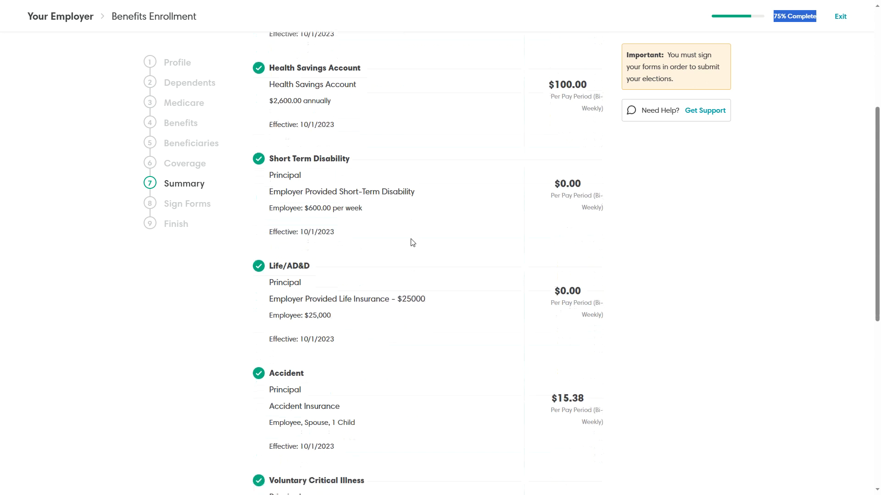
pyautogui.scroll(3, 411, 243)
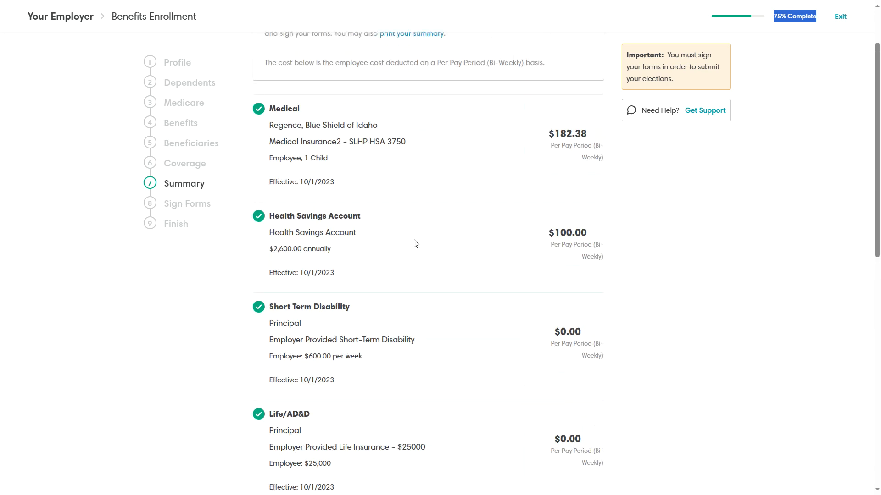
pyautogui.click(172, 125)
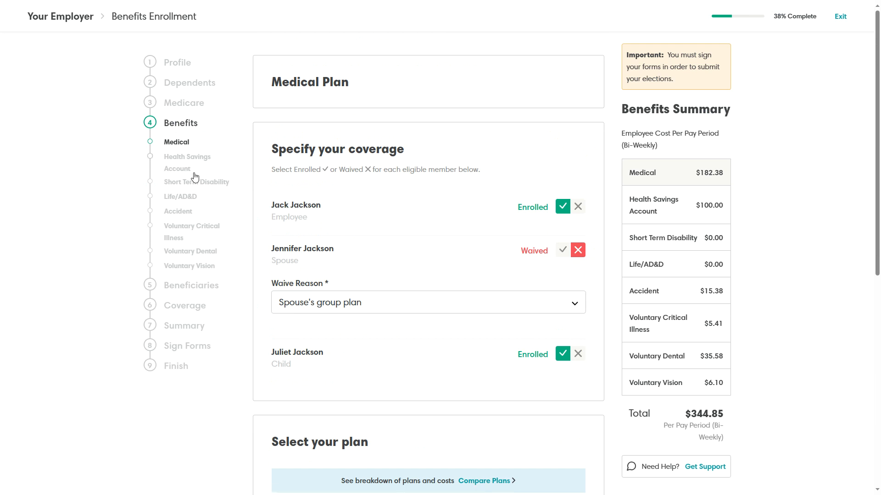
# Change the HSA contribution to $125.00 per pay period and save it (total $369.85).
pyautogui.click(183, 165)
pyautogui.click(340, 362)
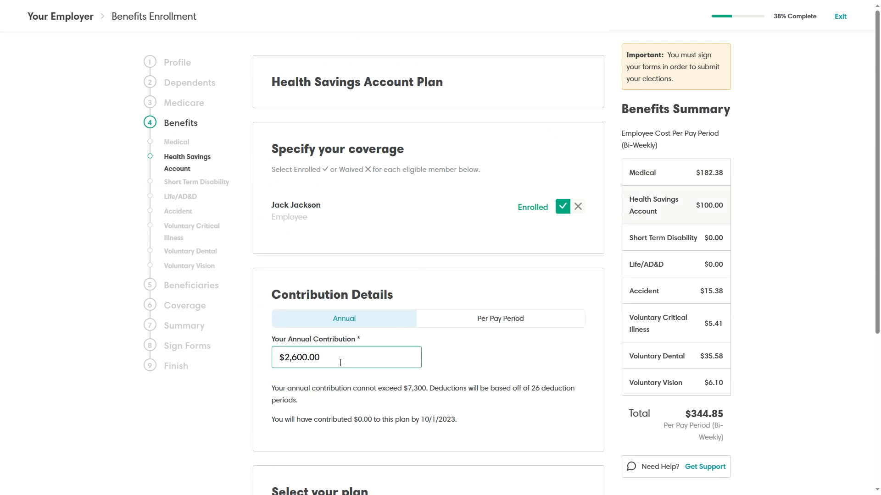
pyautogui.click(493, 320)
pyautogui.moveTo(299, 357); pyautogui.dragTo(316, 358)
pyautogui.write('125')
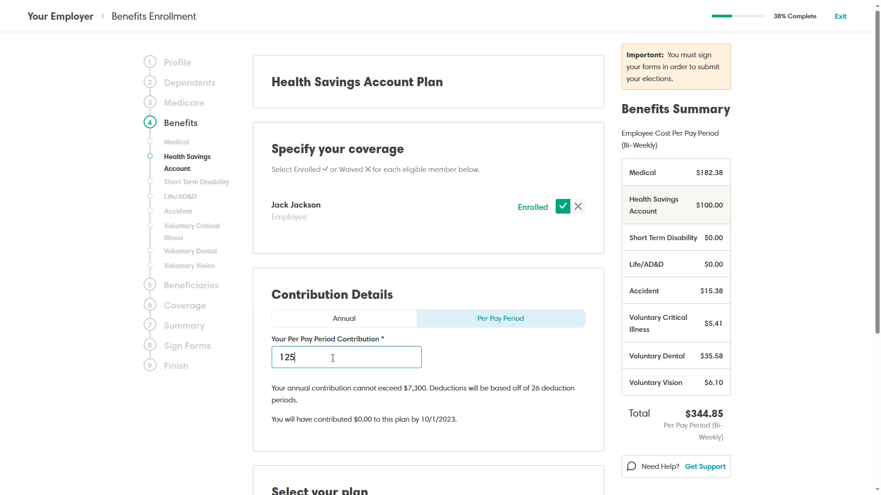
pyautogui.click(455, 350)
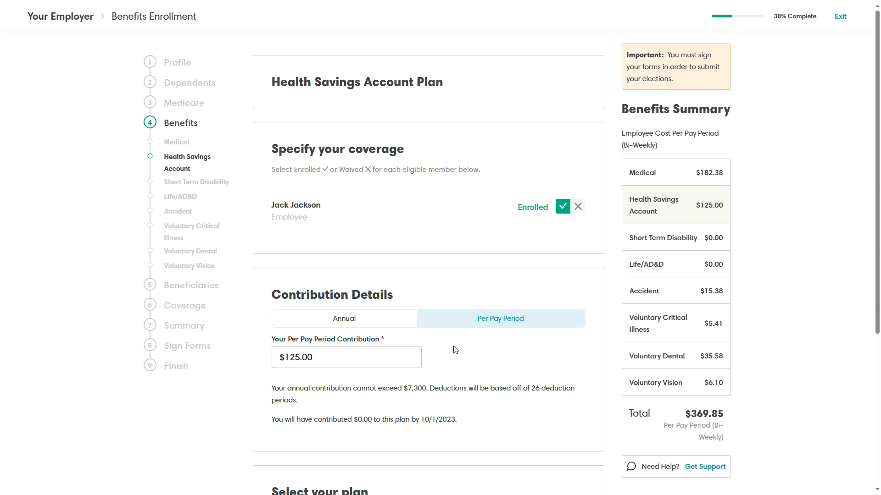
pyautogui.click(192, 330)
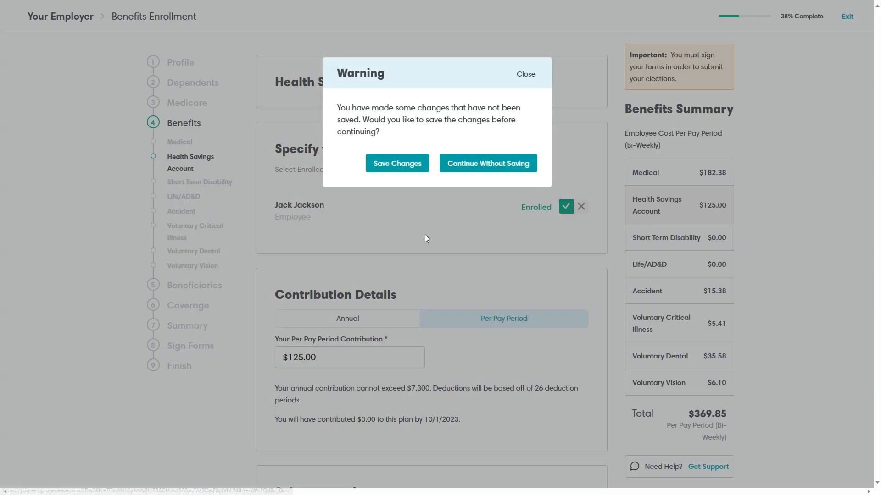
pyautogui.click(527, 78)
pyautogui.scroll(-5, 466, 228)
pyautogui.click(574, 449)
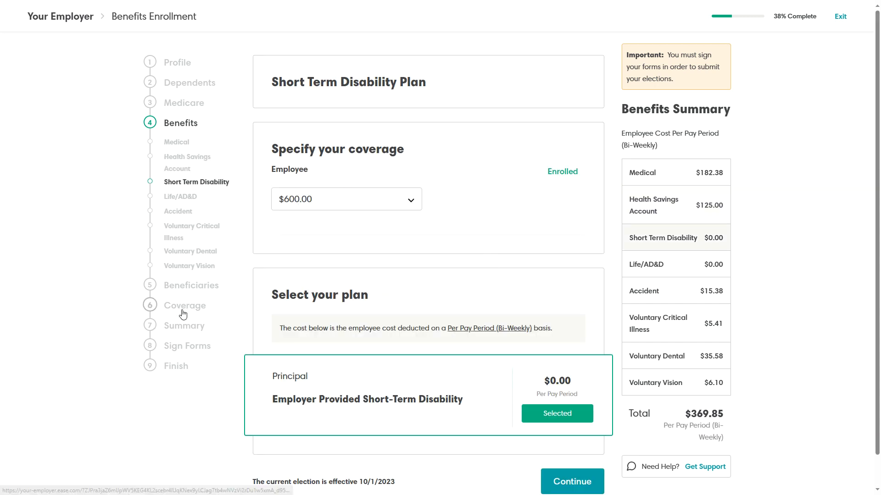
# Recheck the Benefit Summary for the $125.00 HSA contribution and continue to Sign Forms.
pyautogui.click(233, 326)
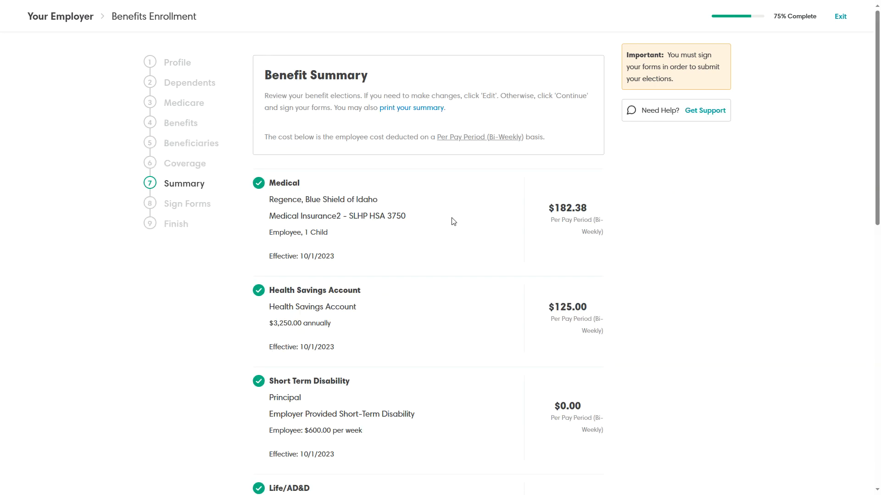
pyautogui.scroll(-2, 454, 222)
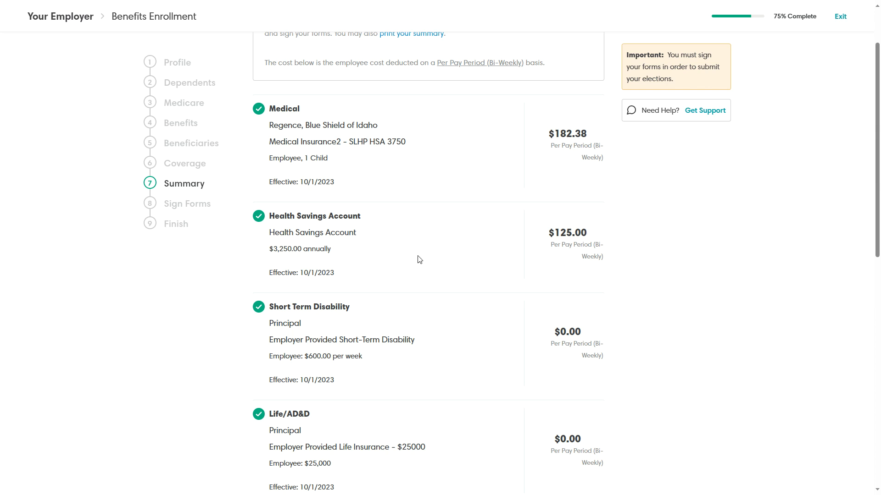
pyautogui.scroll(-12, 405, 249)
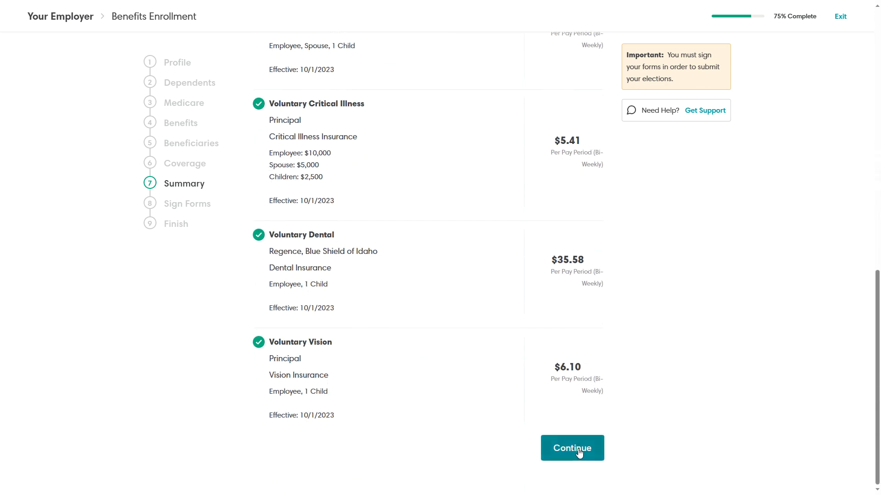
pyautogui.click(573, 449)
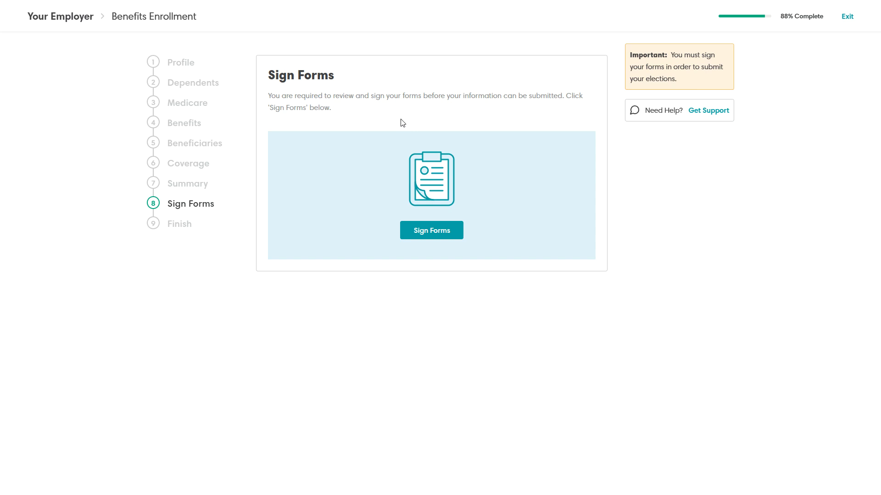
# Start signing by typing the employee's full name as the signature and accepting it.
pyautogui.click(434, 230)
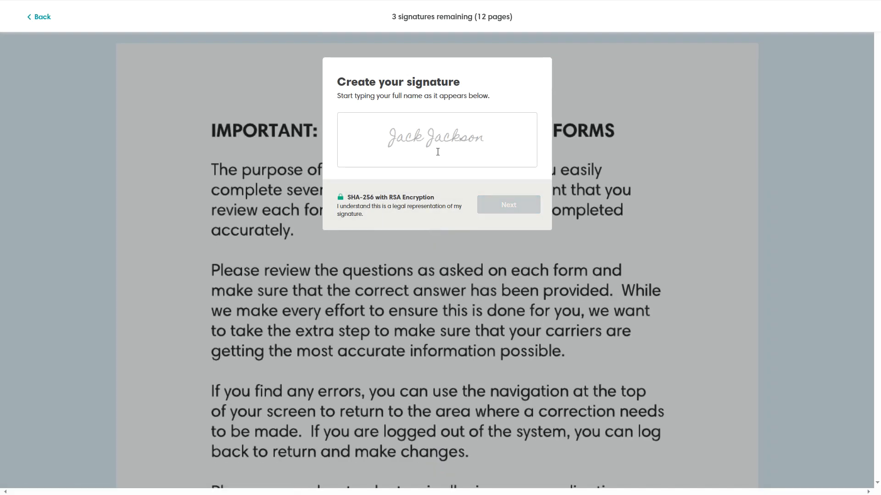
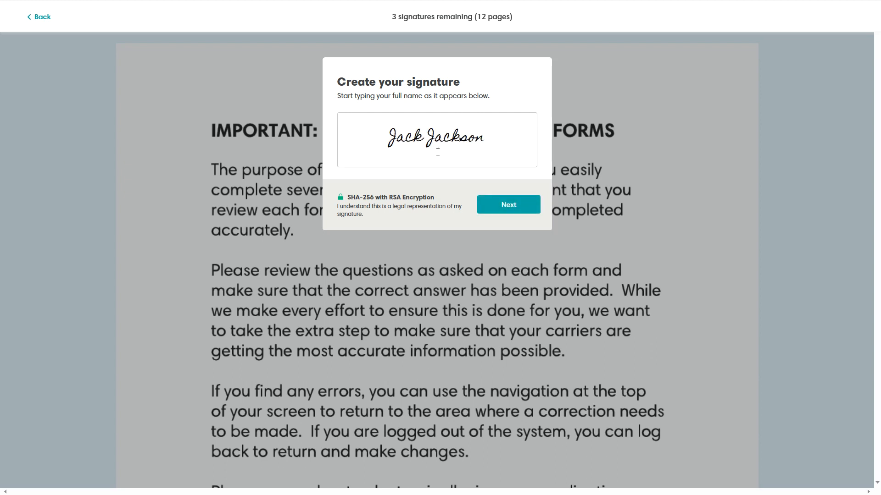
pyautogui.click(507, 205)
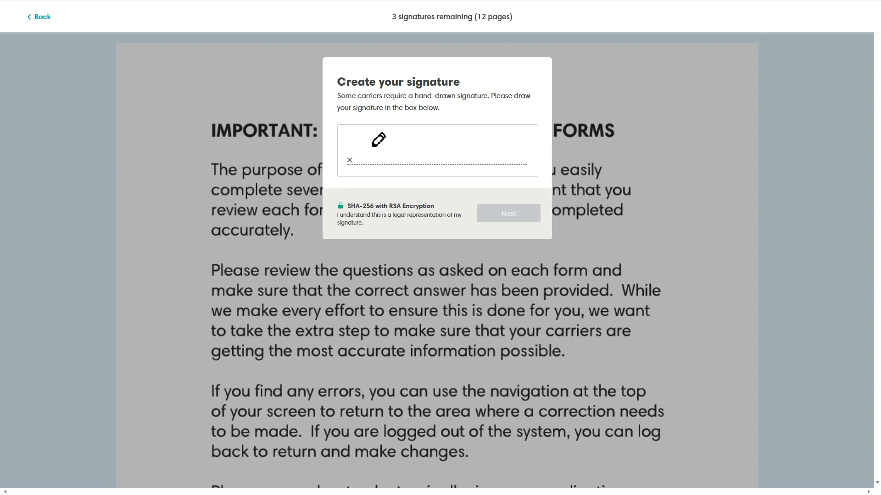
# Draw a hand-written signature, confirm it, and acknowledge the review notice to open the forms.
pyautogui.moveTo(391, 159)
pyautogui.mouseDown()
pyautogui.moveTo(422, 148)
pyautogui.moveTo(431, 154)
pyautogui.moveTo(420, 176)
pyautogui.moveTo(463, 158)
pyautogui.moveTo(507, 157)
pyautogui.mouseUp()
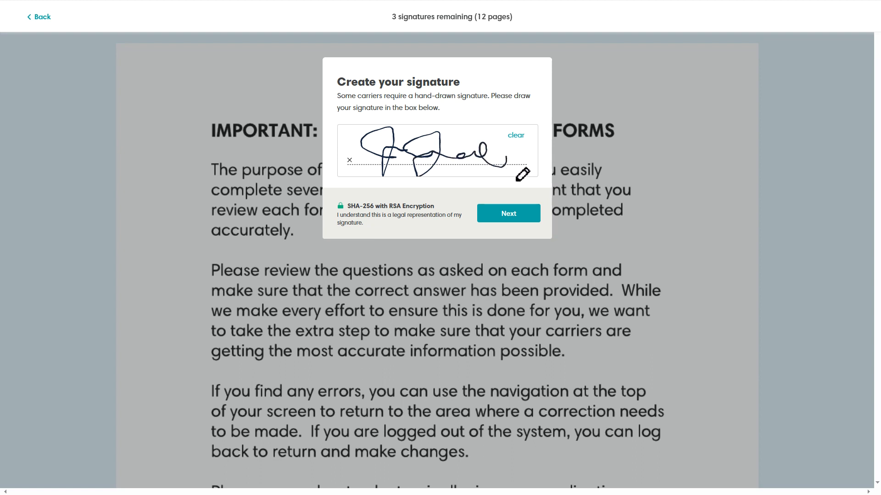
pyautogui.click(524, 225)
pyautogui.click(506, 231)
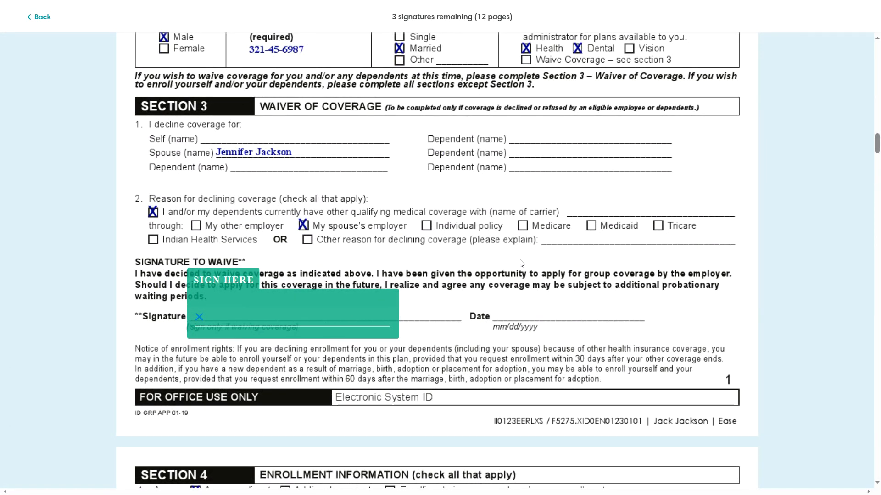
# Sign the Section 3 waiver, Section 10 acknowledgment and last spot, then finish signing.
pyautogui.click(309, 326)
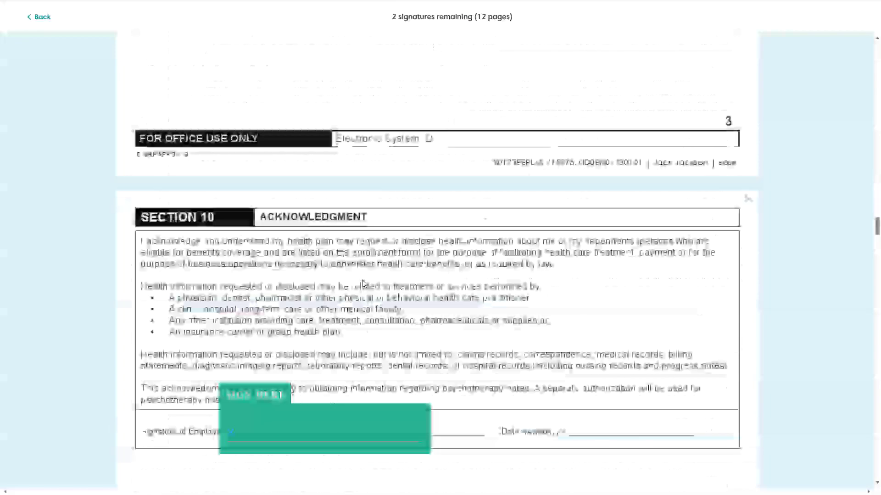
pyautogui.click(266, 315)
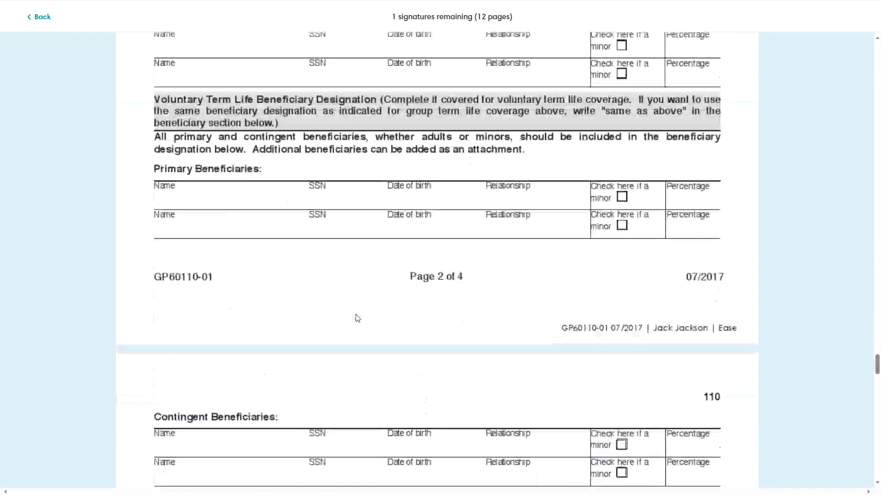
pyautogui.click(311, 319)
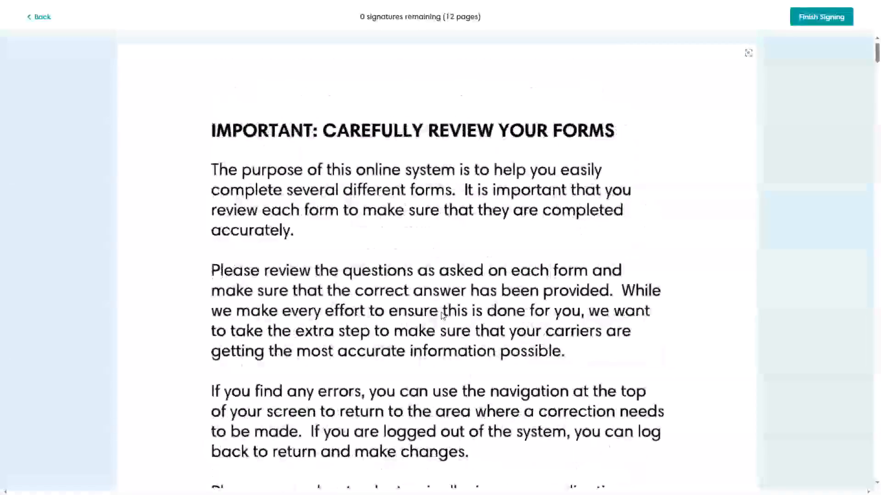
pyautogui.scroll(-9, 441, 315)
pyautogui.scroll(7, 441, 298)
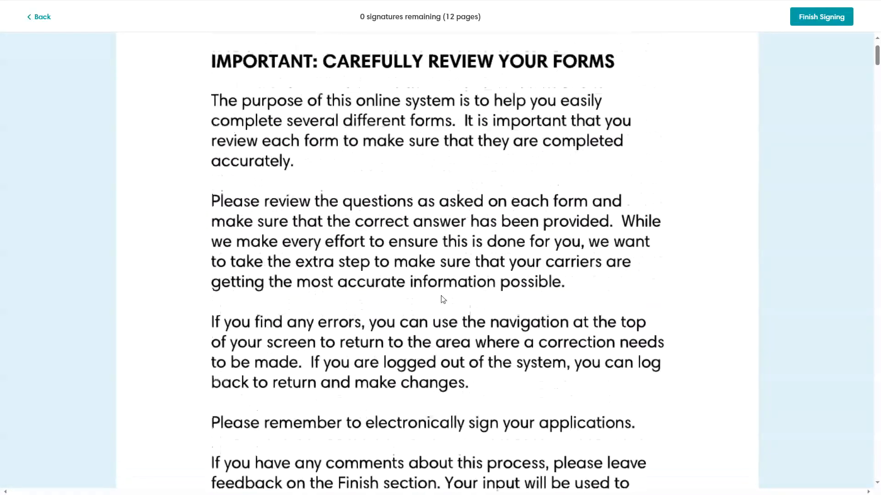
pyautogui.scroll(2, 443, 299)
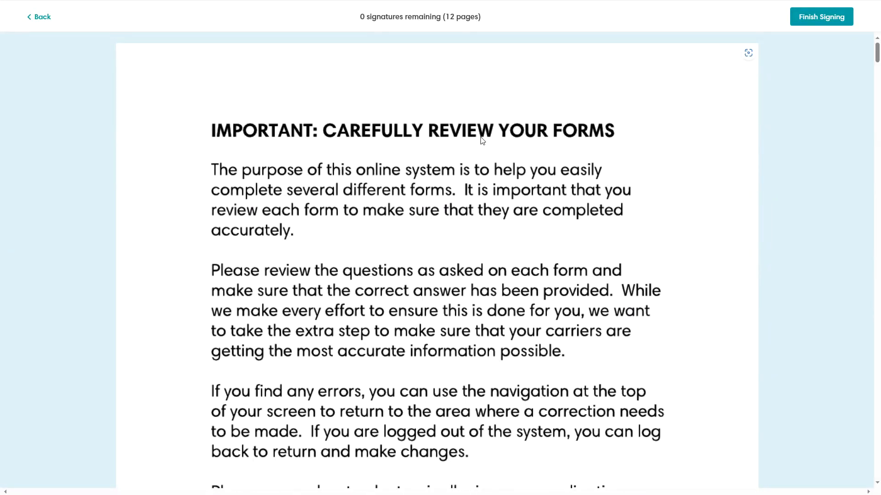
pyautogui.click(829, 25)
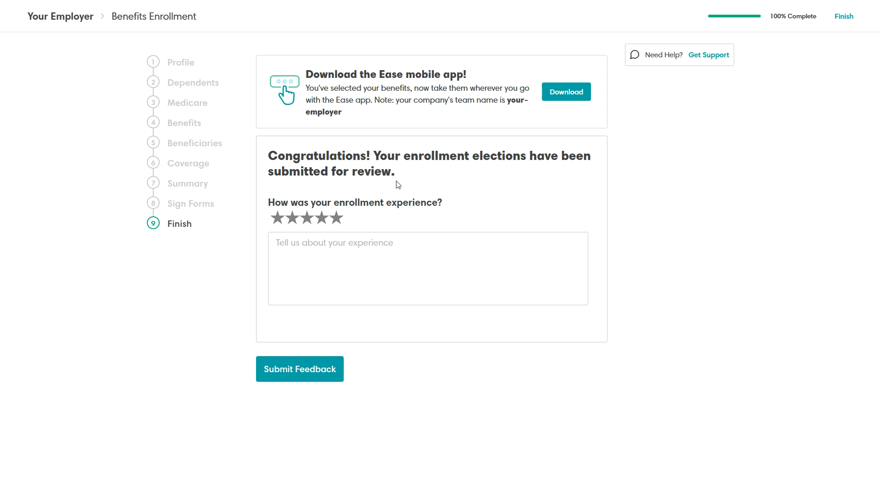
# Rate five stars, submit a 'Super Easy' thank-you comment about the how-to video, then finish.
pyautogui.click(337, 219)
pyautogui.click(334, 249)
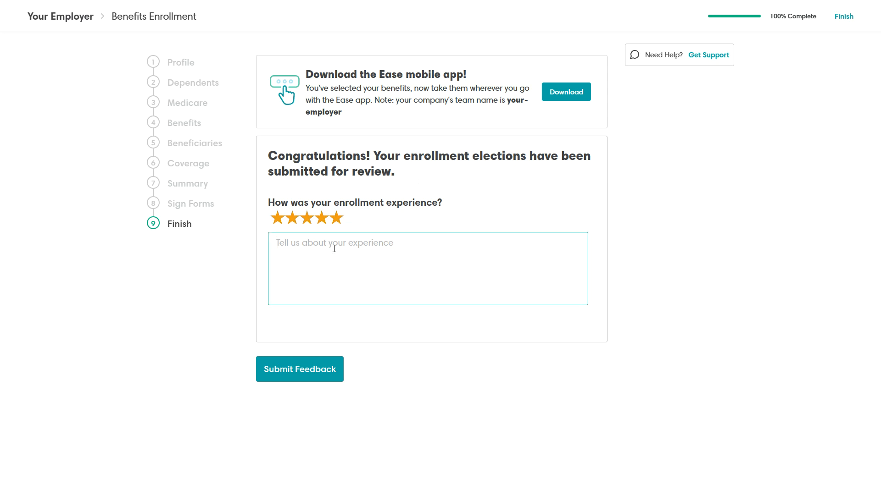
pyautogui.write('Super')
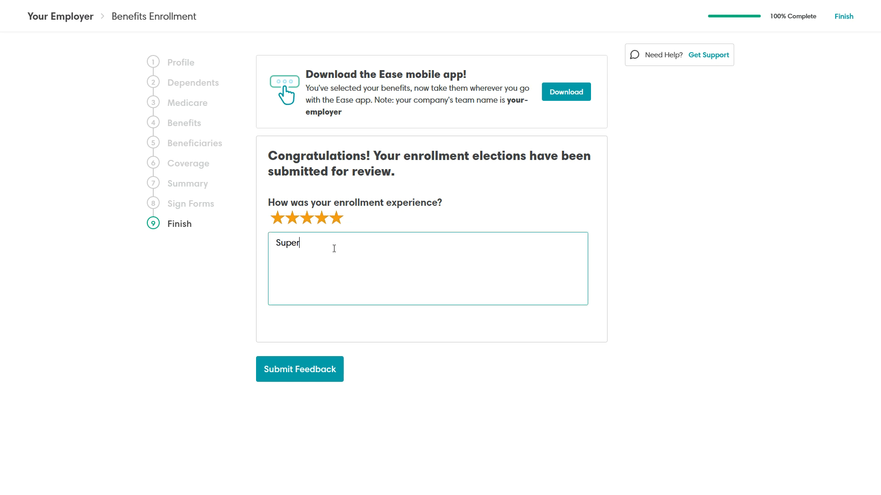
pyautogui.write(' Easey')
pyautogui.press('BackSpace')
pyautogui.press('BackSpace')
pyautogui.write('y ... thanks fo rthe')
pyautogui.press('BackSpace')
pyautogui.press('BackSpace')
pyautogui.write('enrollment ')
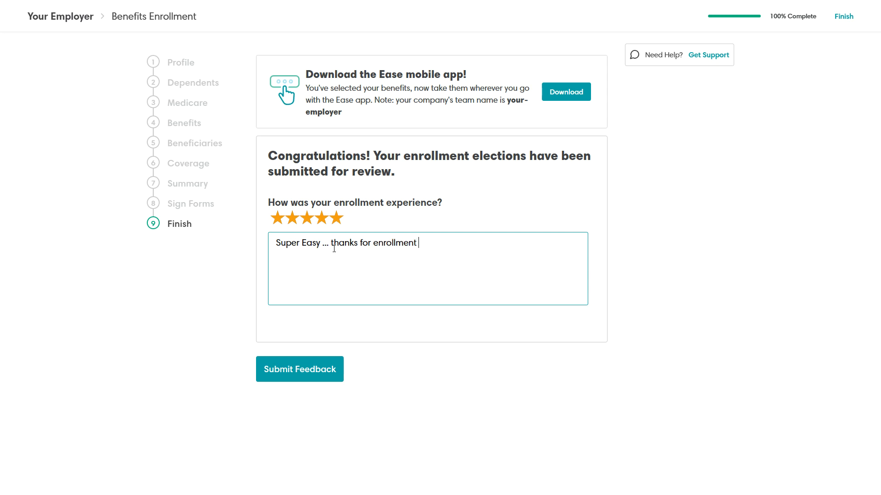
pyautogui.write('how to video!')
pyautogui.click(305, 372)
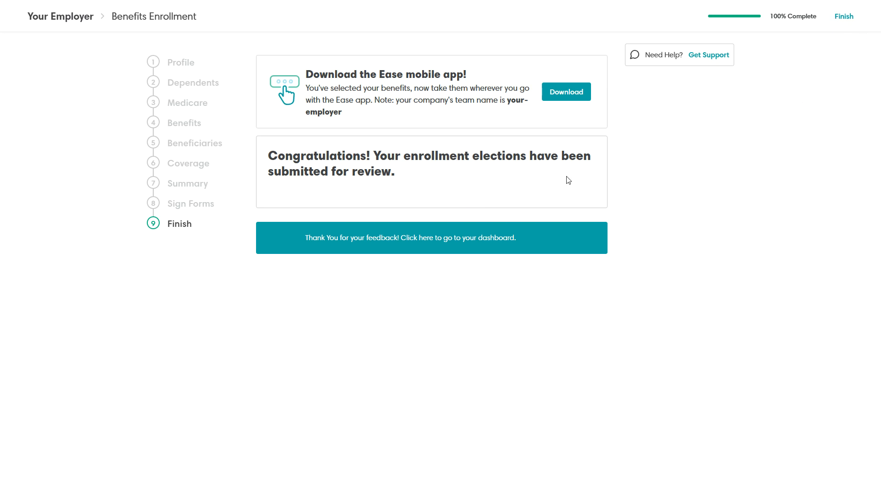
pyautogui.click(845, 18)
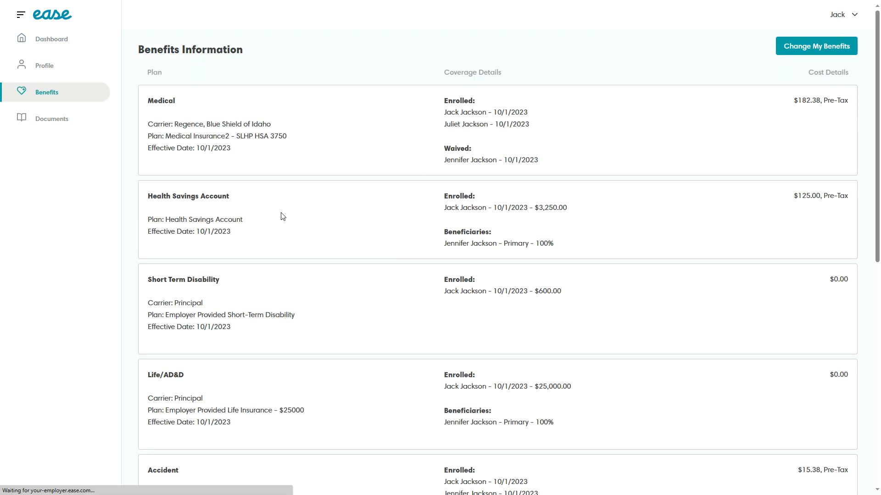
# Highlight the SLHP HSA 3750 plan and $182.38 Pre-Tax cost, then list benefit-change options.
pyautogui.scroll(-2, 281, 213)
pyautogui.scroll(2, 307, 227)
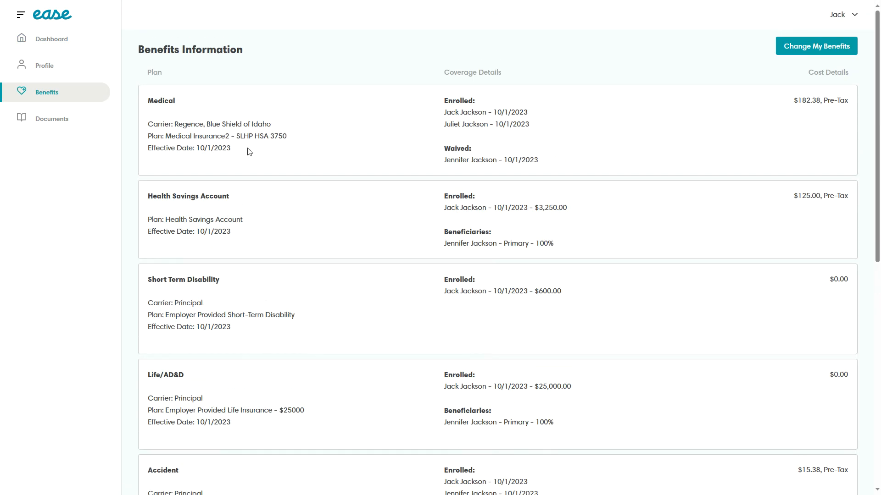
pyautogui.moveTo(237, 136); pyautogui.dragTo(288, 136)
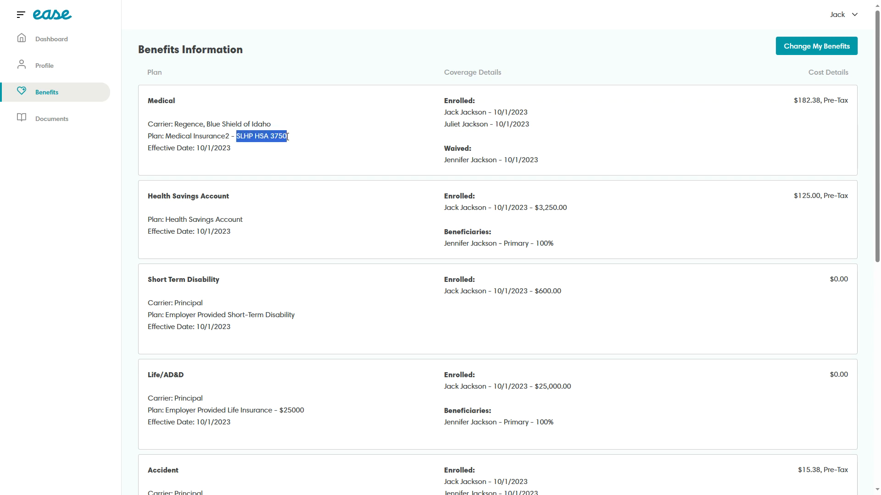
pyautogui.moveTo(794, 101); pyautogui.dragTo(824, 101)
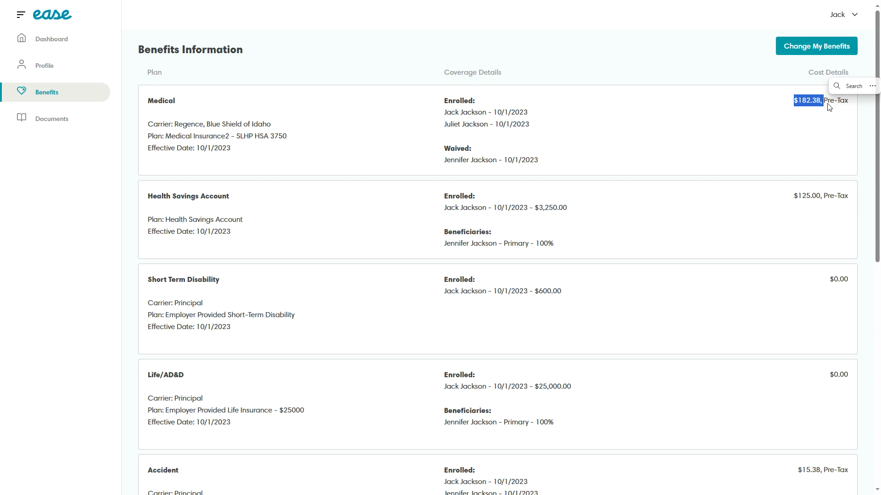
pyautogui.moveTo(824, 100); pyautogui.dragTo(850, 101)
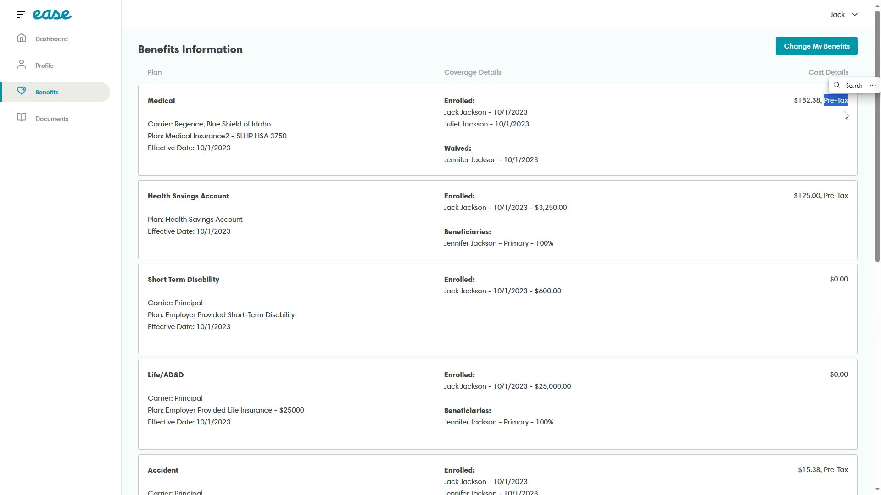
pyautogui.click(771, 130)
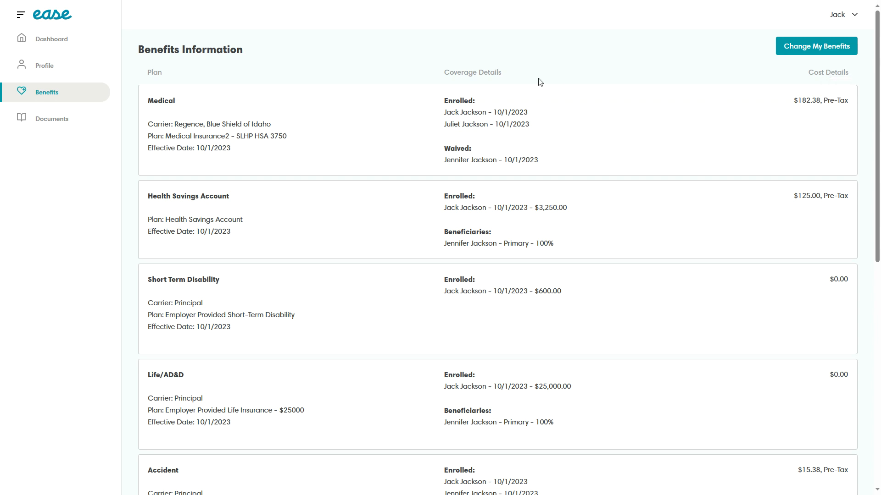
pyautogui.click(821, 49)
pyautogui.click(476, 122)
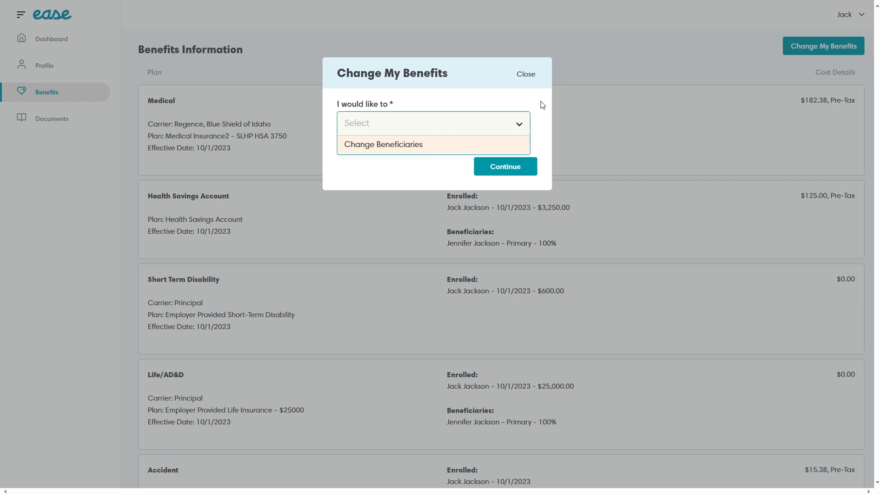
# Close the change dialog, view Documents and Profile, and return to the Dashboard.
pyautogui.click(525, 75)
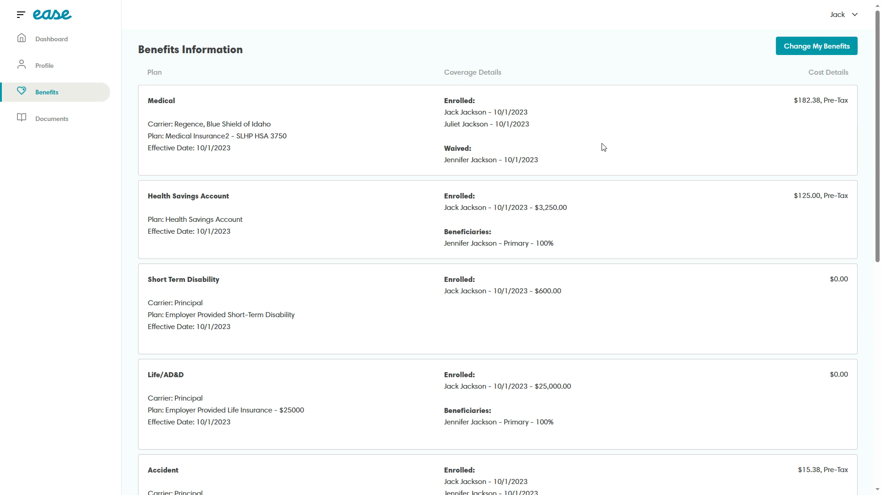
pyautogui.click(48, 67)
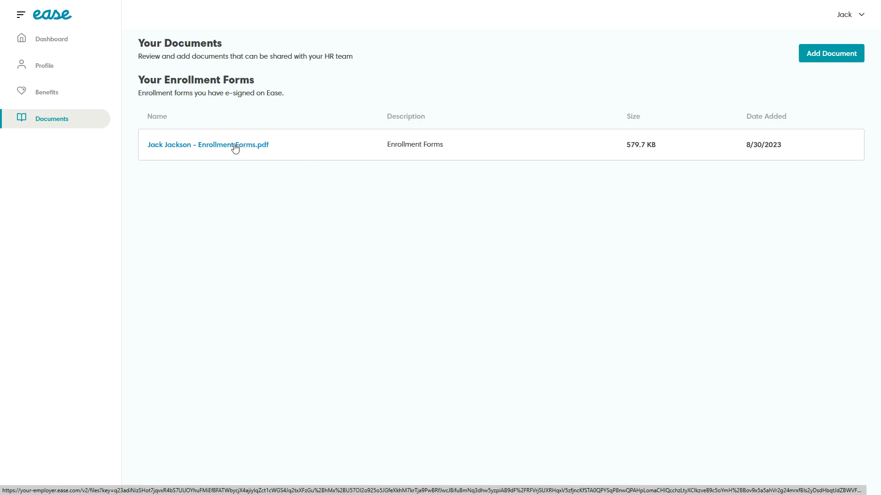
pyautogui.click(53, 69)
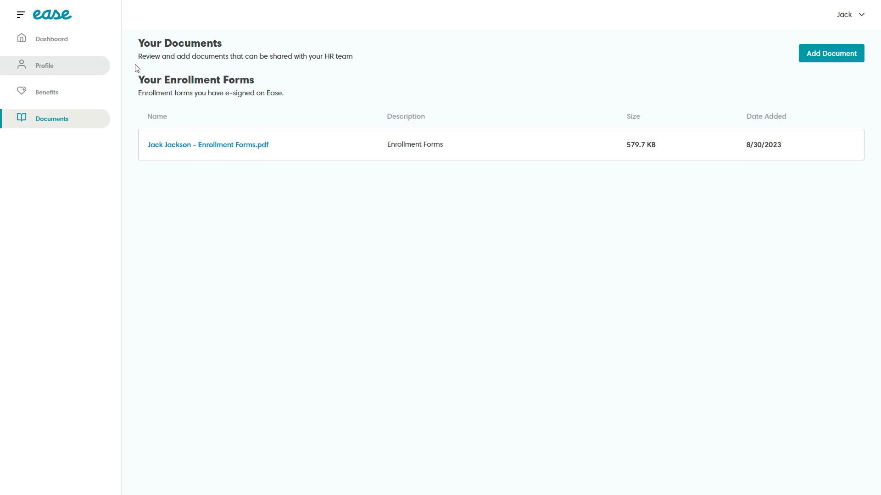
pyautogui.click(48, 41)
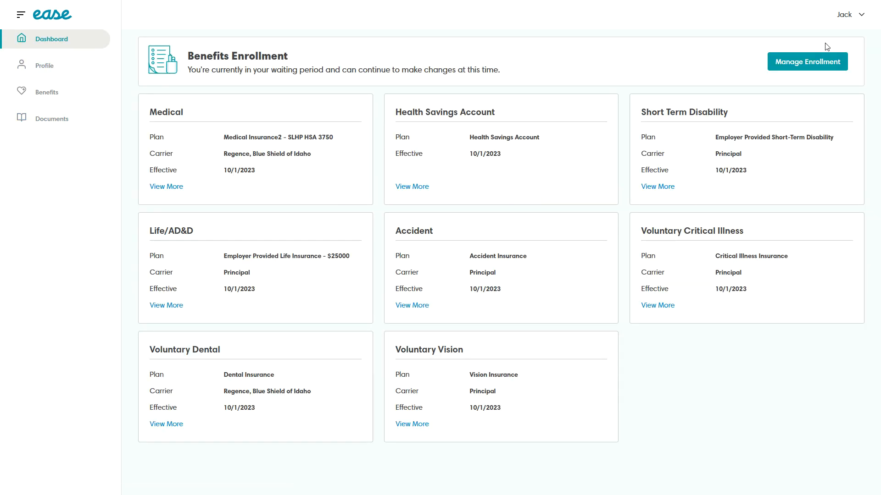
# Choose Logout from the user name menu at top right.
pyautogui.click(861, 15)
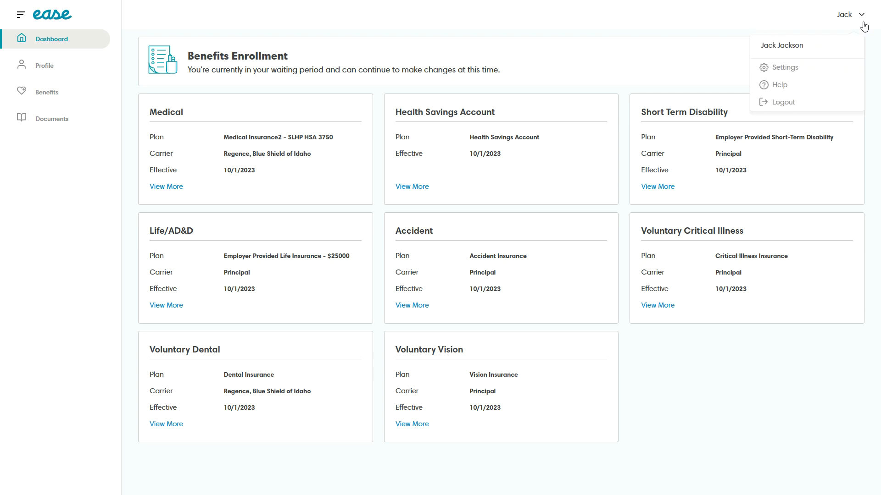
pyautogui.click(785, 103)
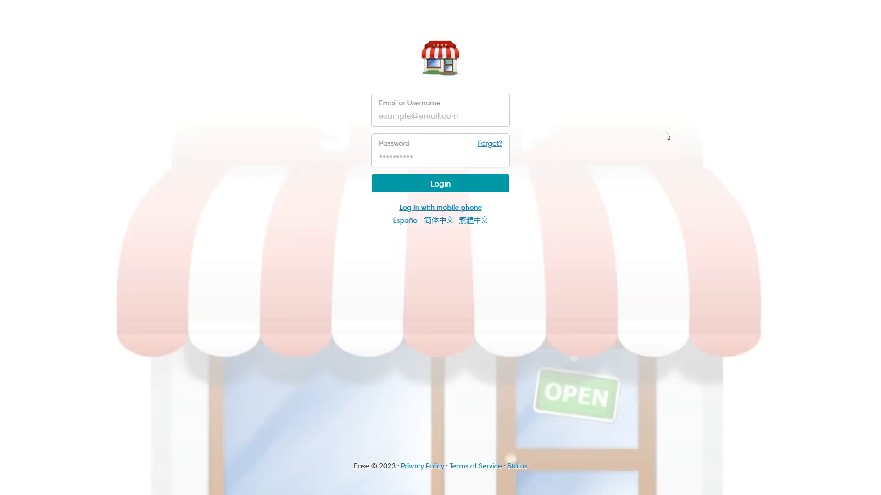